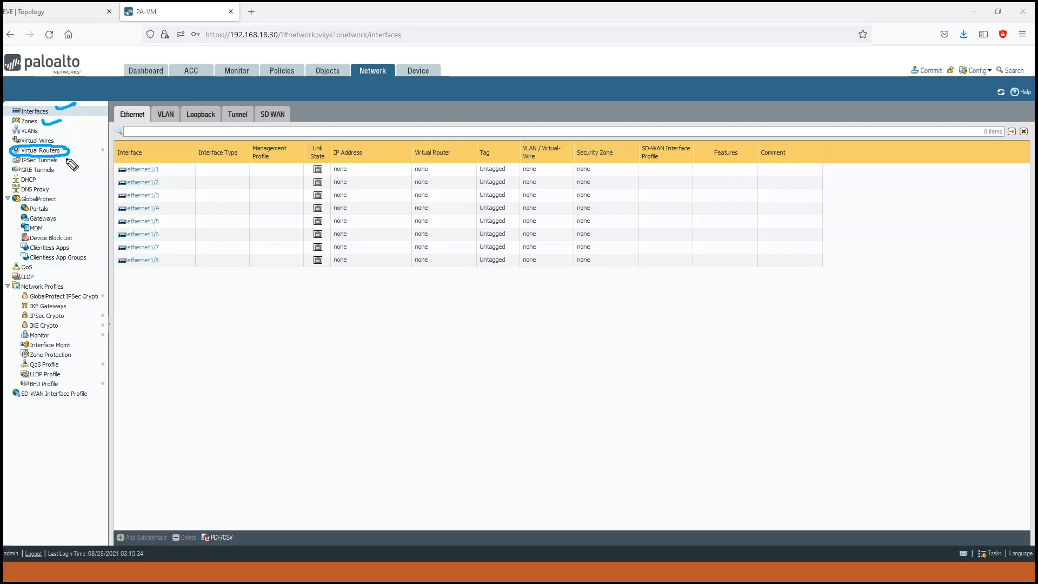
mouse_move(76, 106)
mouse_down()
mouse_move(93, 109)
mouse_move(88, 139)
mouse_move(336, 115)
mouse_move(388, 83)
mouse_move(389, 101)
mouse_up()
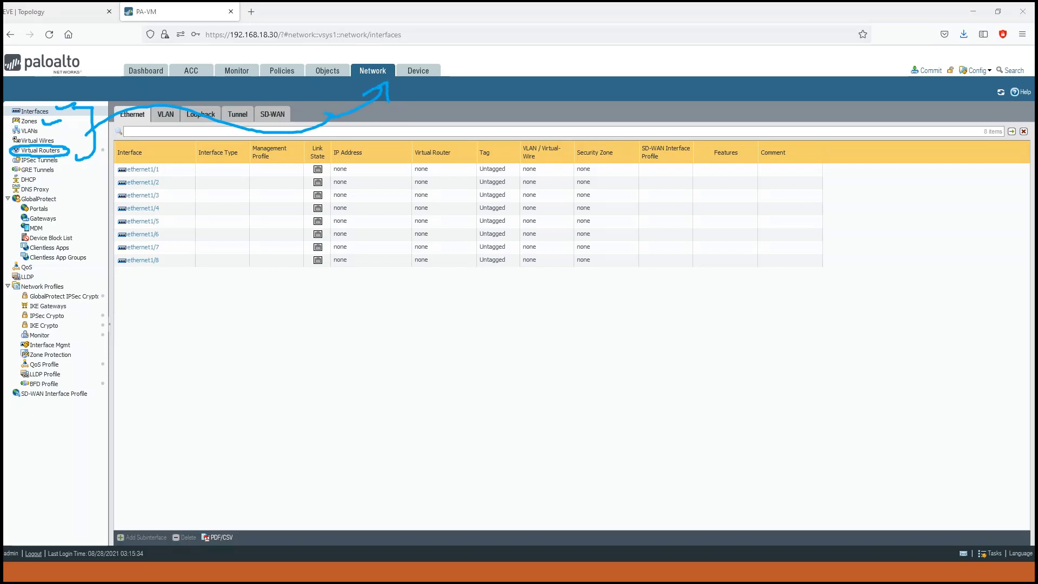
key(Escape)
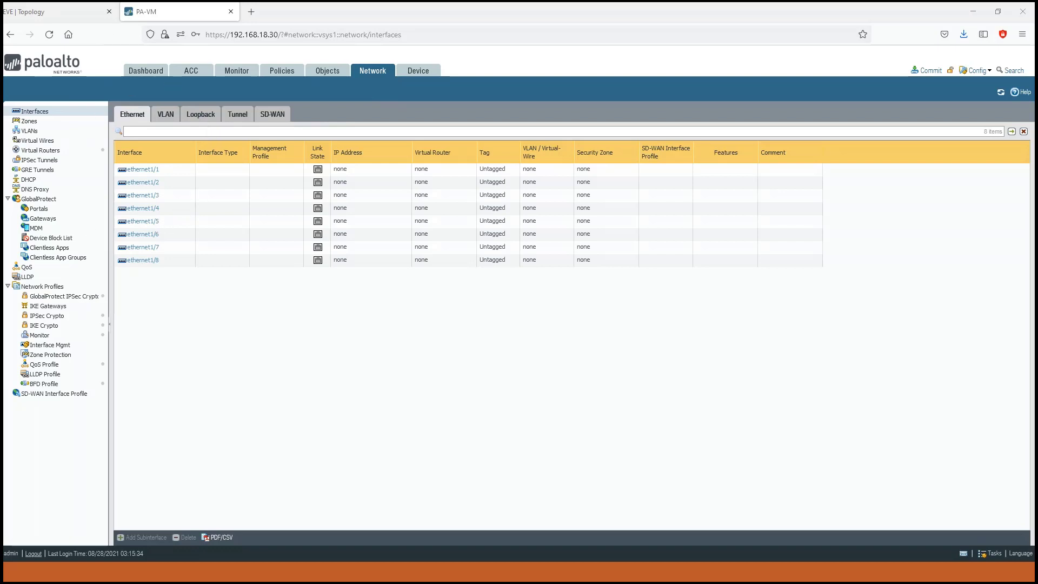
- Check the firewall's eth1/1 address in the EVE topology and open the ethernet1/1 interface settings in PA-VM
click(114, 12)
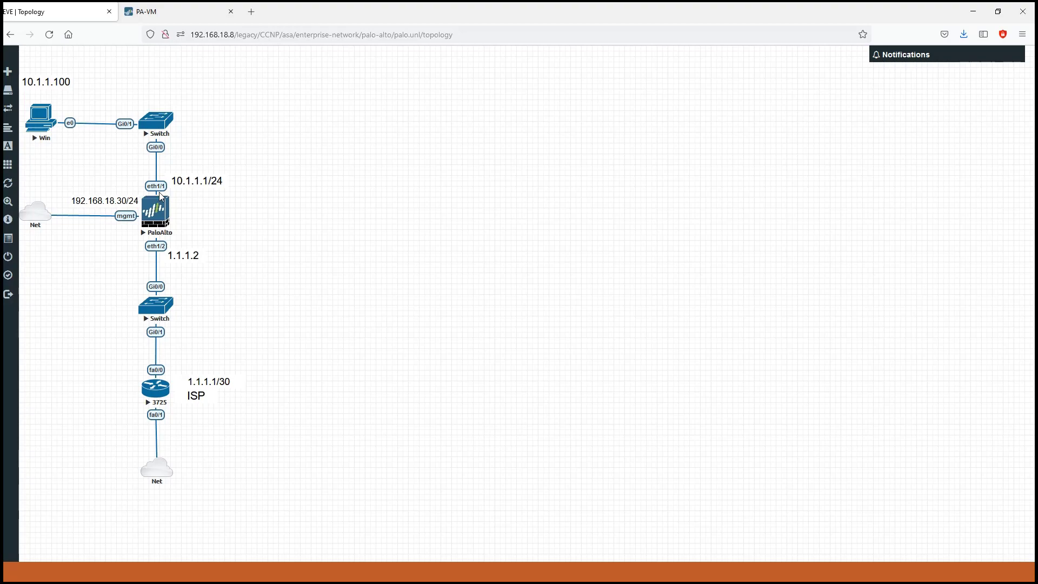
click(190, 11)
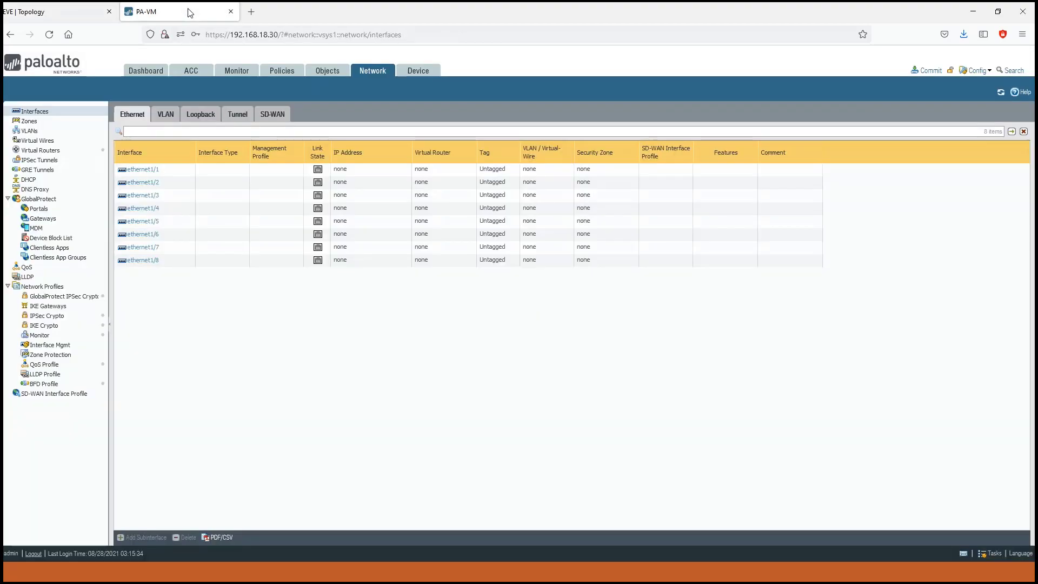
click(145, 172)
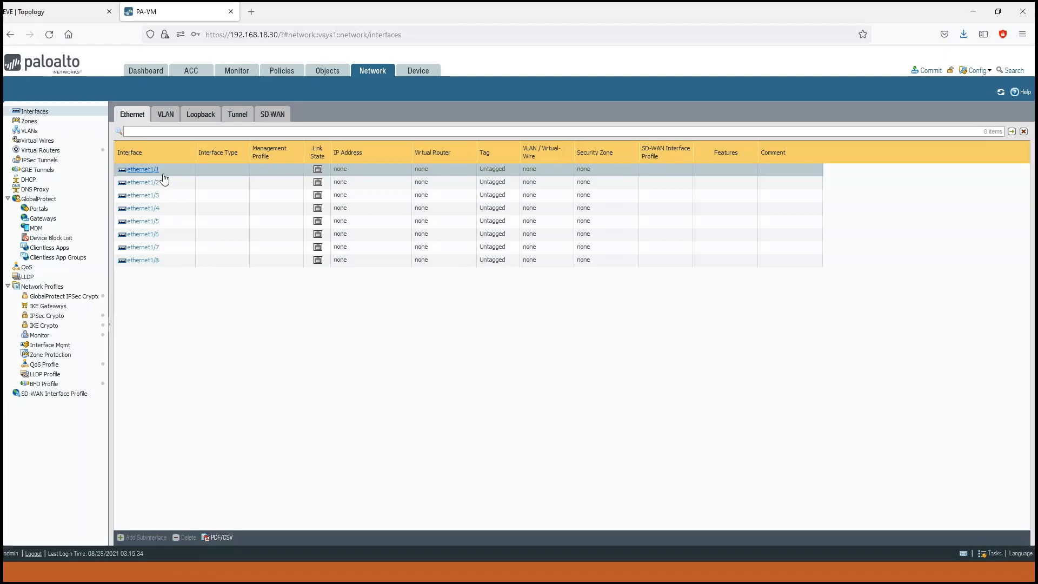
click(59, 12)
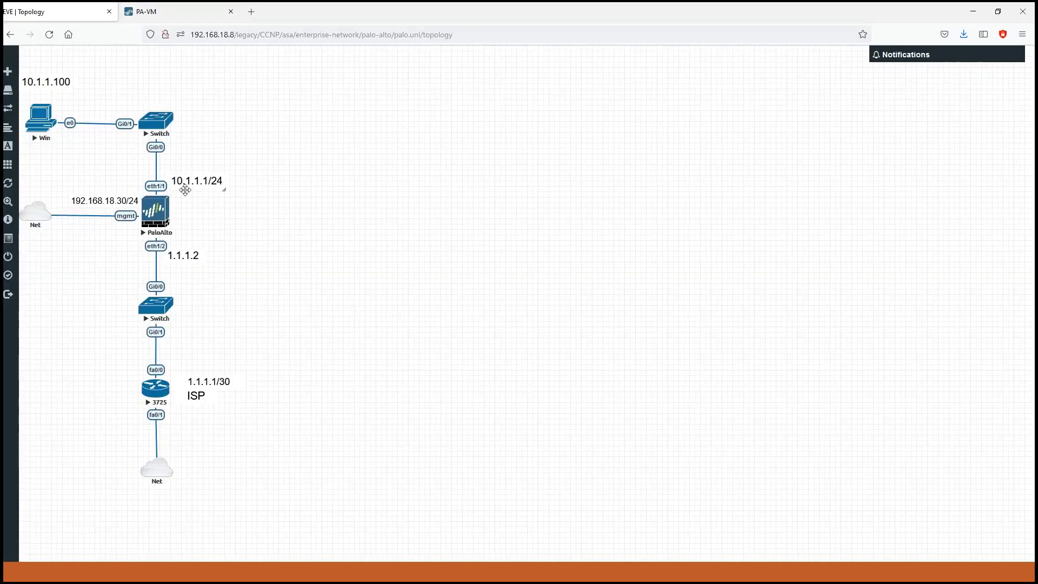
click(177, 12)
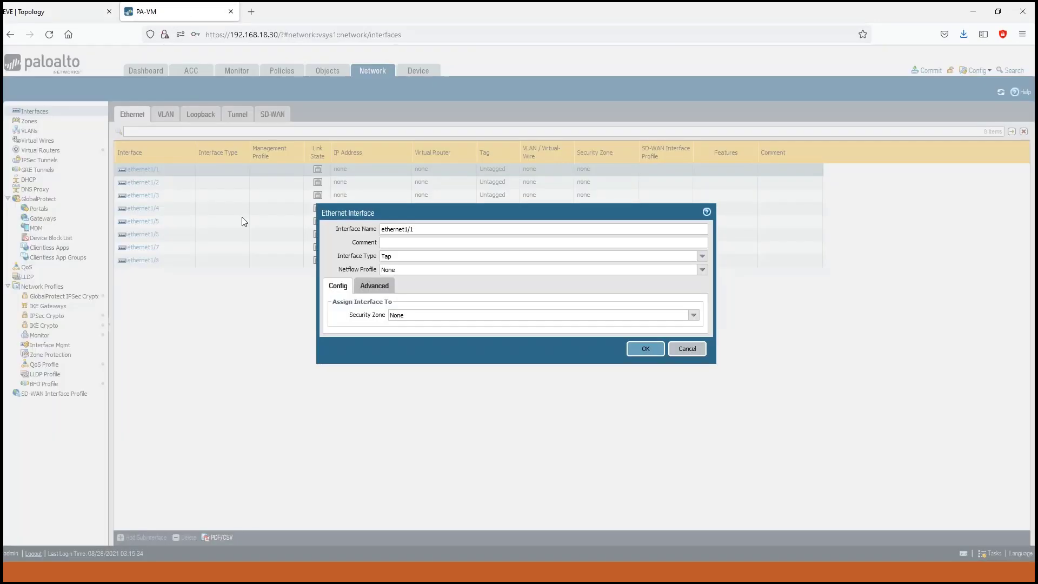
- Set the interface type of ethernet1/1 to Layer3
key(Tab)
click(402, 247)
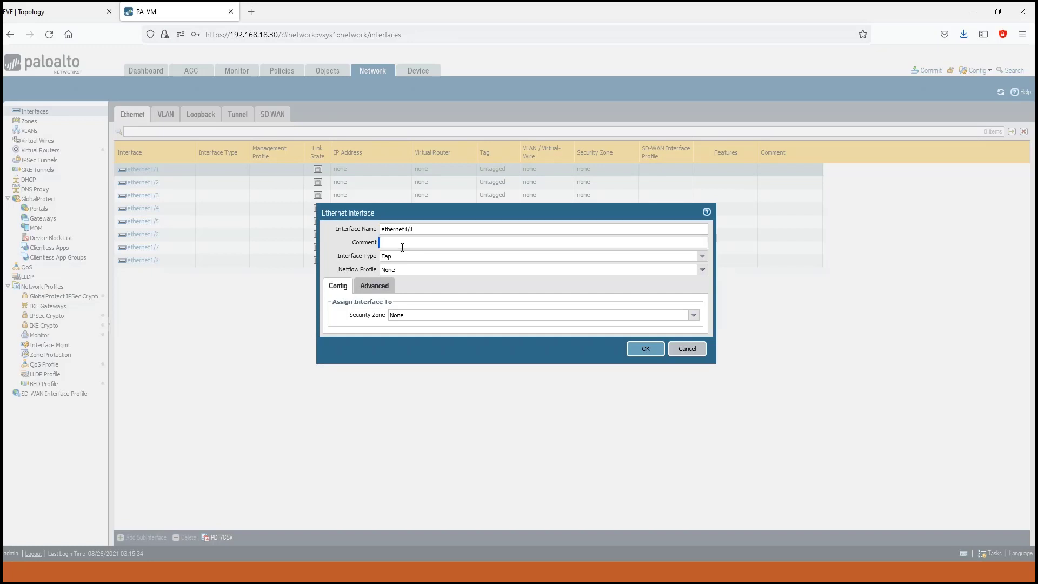
click(702, 257)
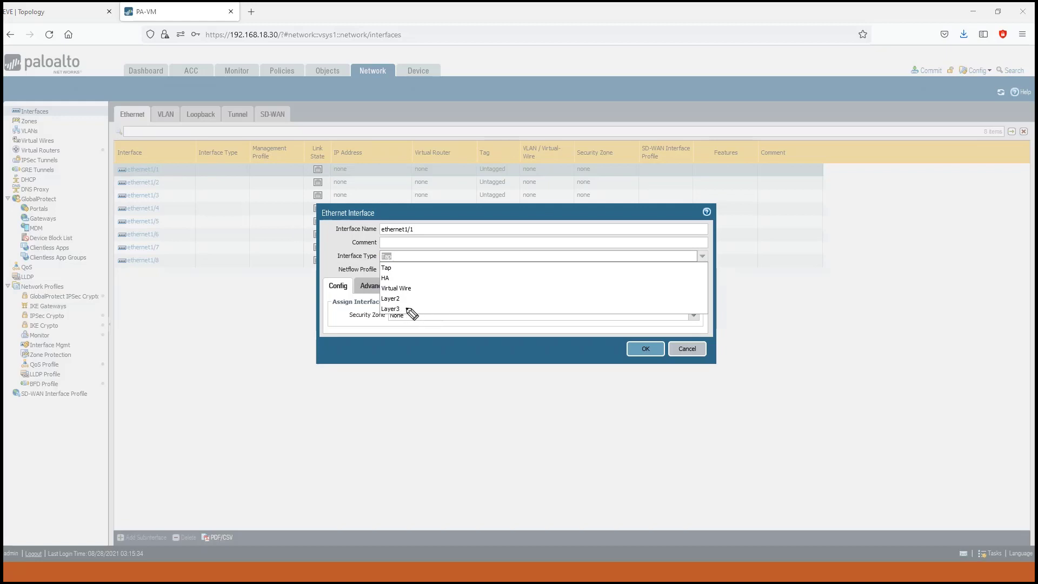
mouse_move(409, 310)
mouse_down()
mouse_move(377, 307)
mouse_move(404, 313)
mouse_up()
key(e)
click(412, 310)
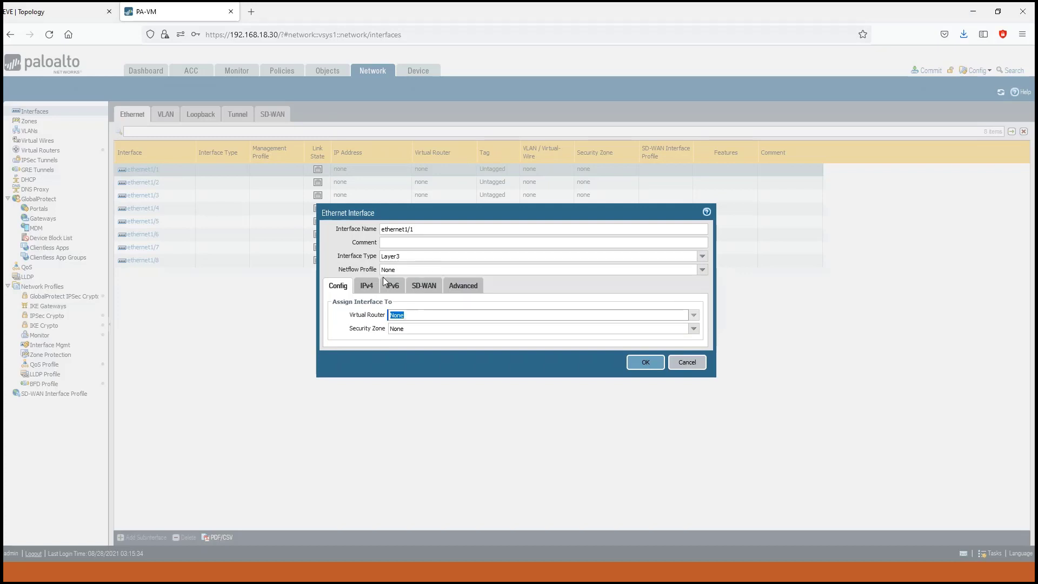
- Assign ethernet1/1 to the default virtual router
click(418, 319)
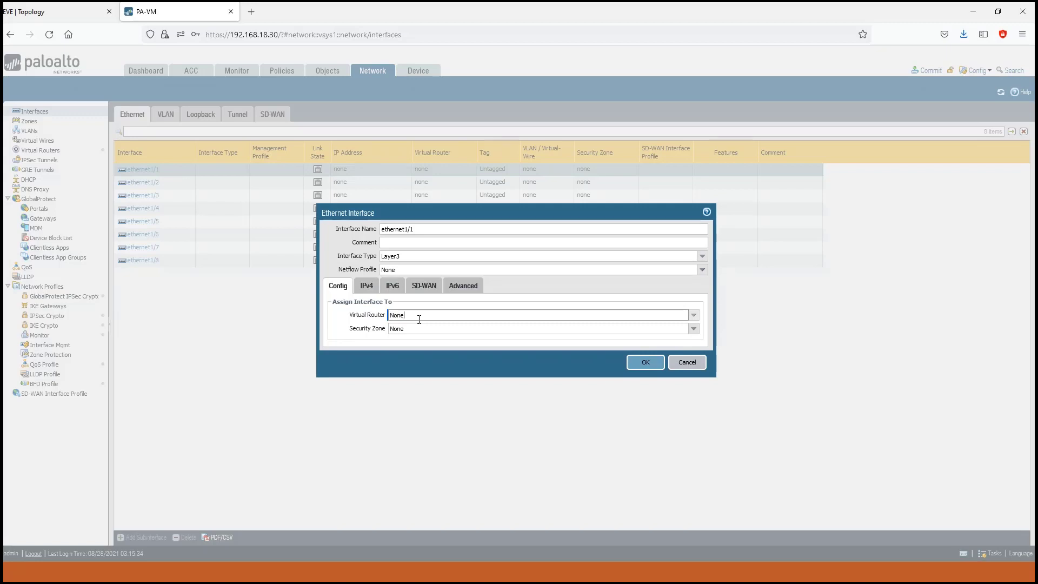
click(693, 315)
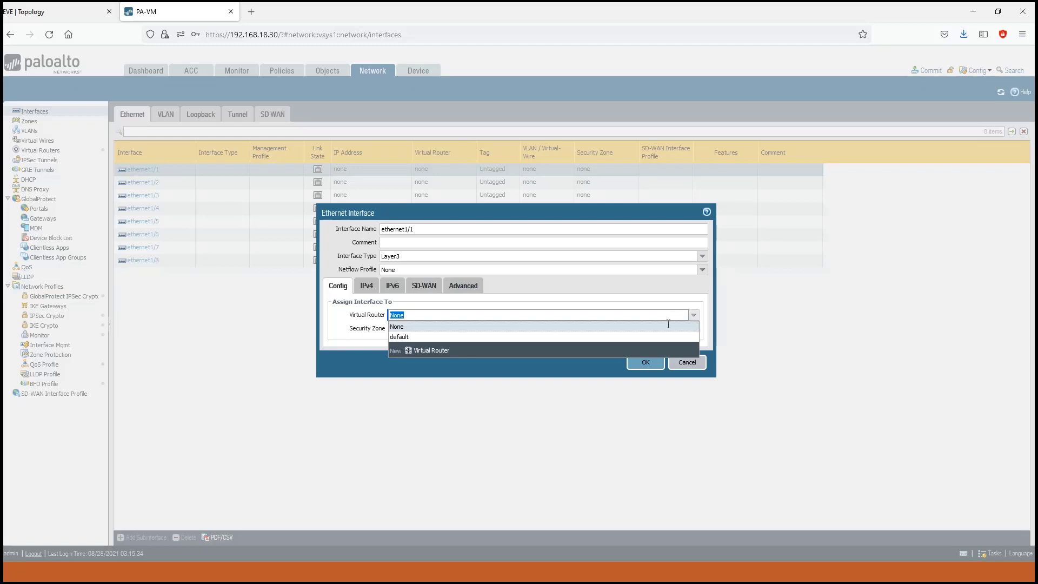
click(638, 336)
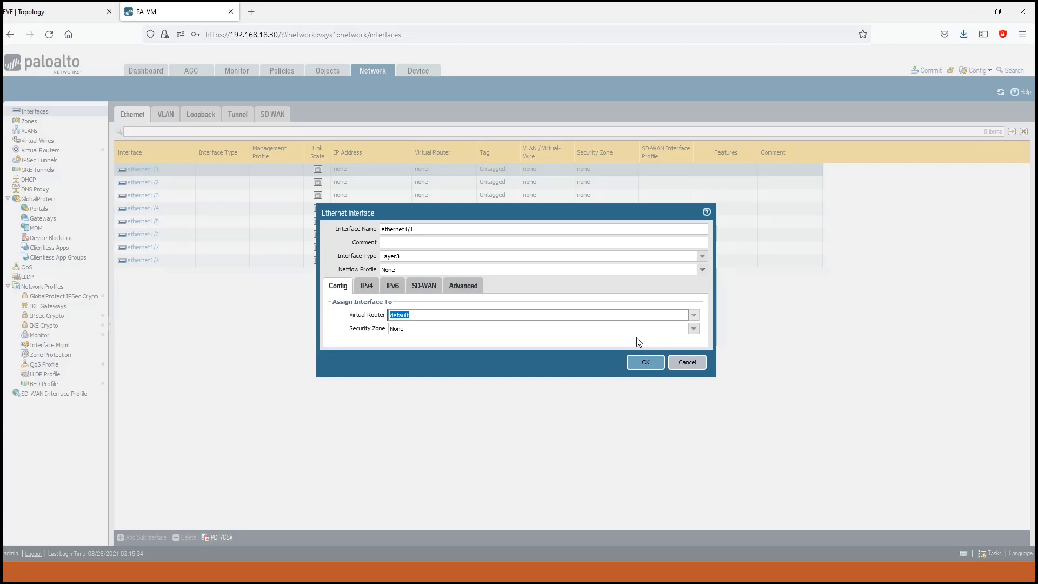
click(460, 345)
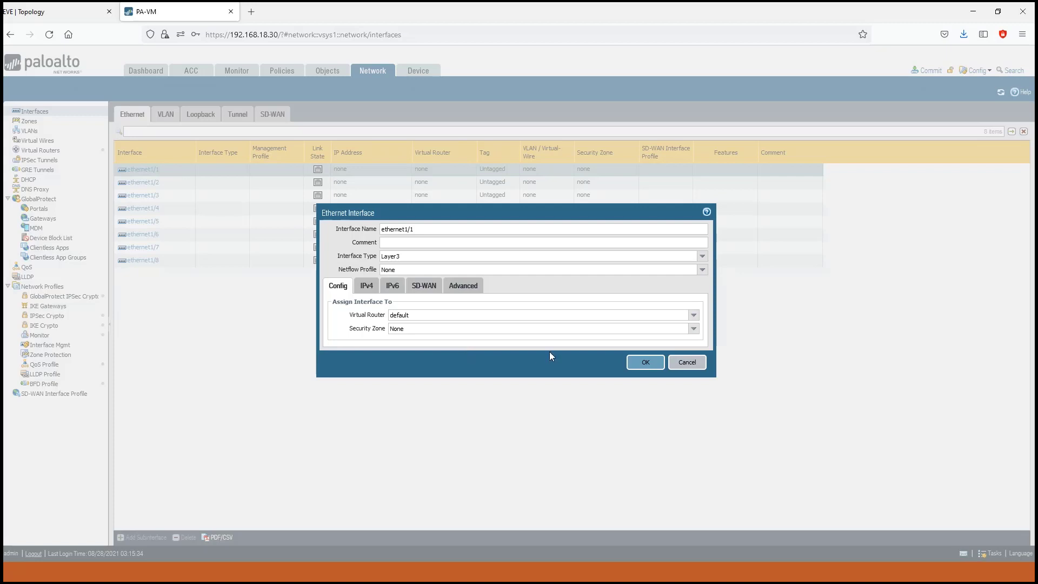
- Create a new security zone named trust and assign ethernet1/1 to it
click(694, 330)
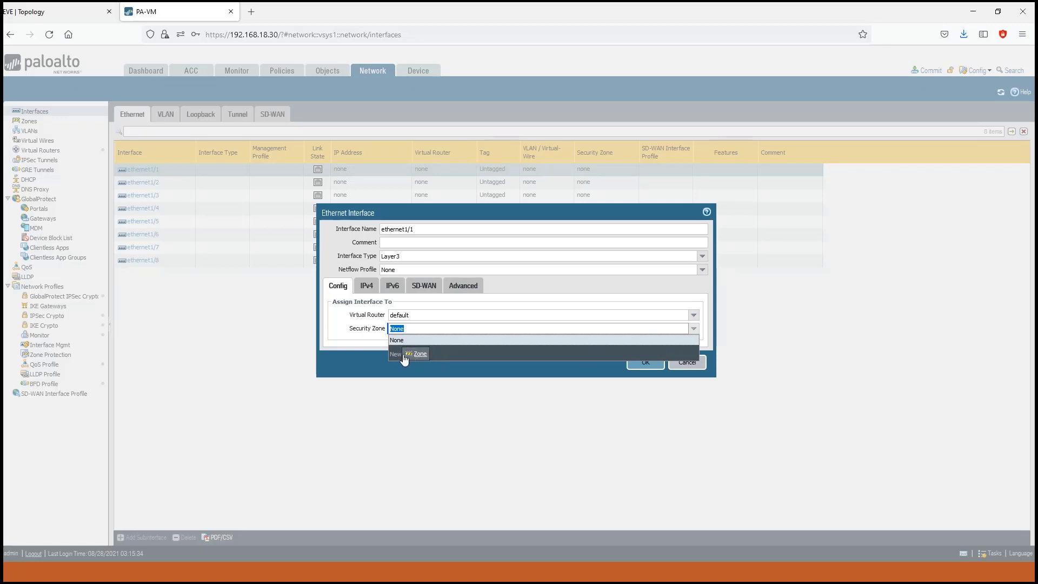
click(268, 423)
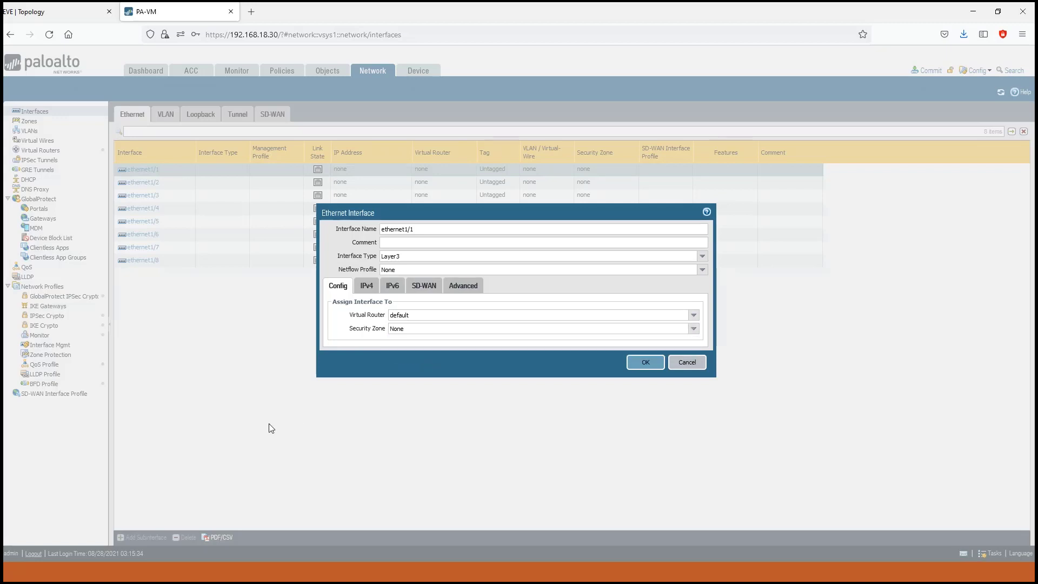
click(414, 331)
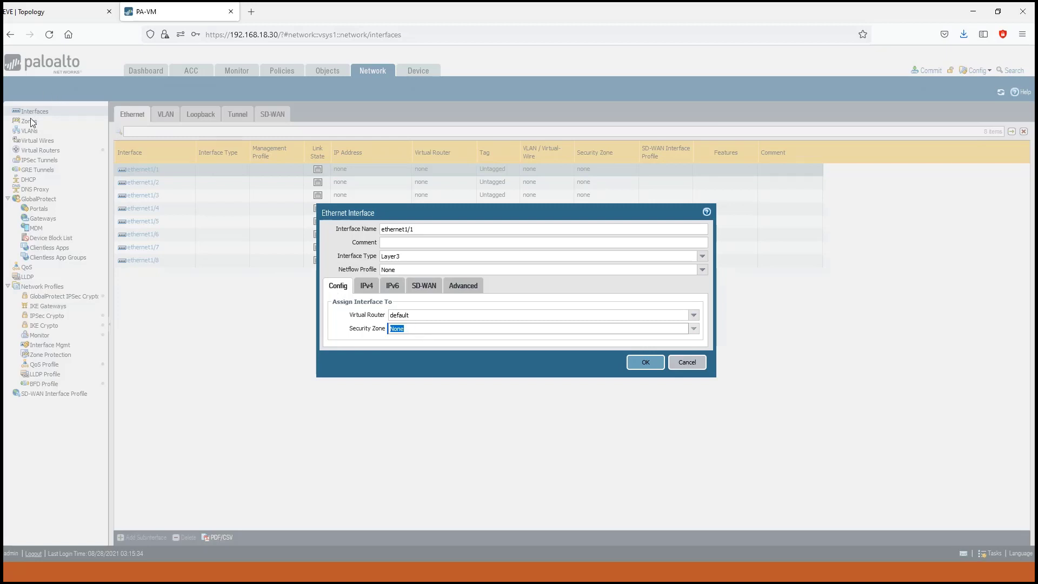
click(444, 332)
click(616, 333)
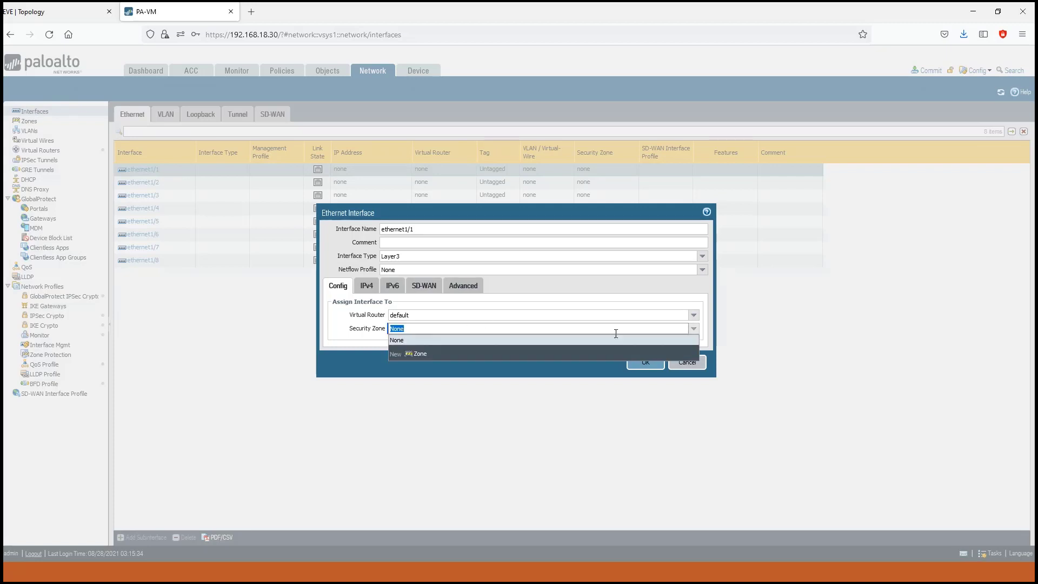
click(421, 355)
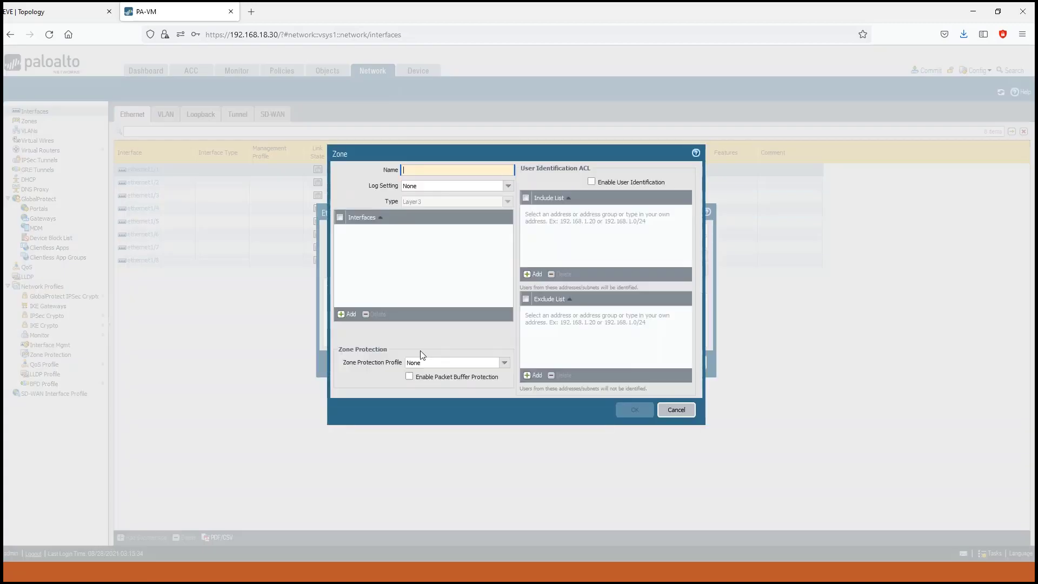
text(trust)
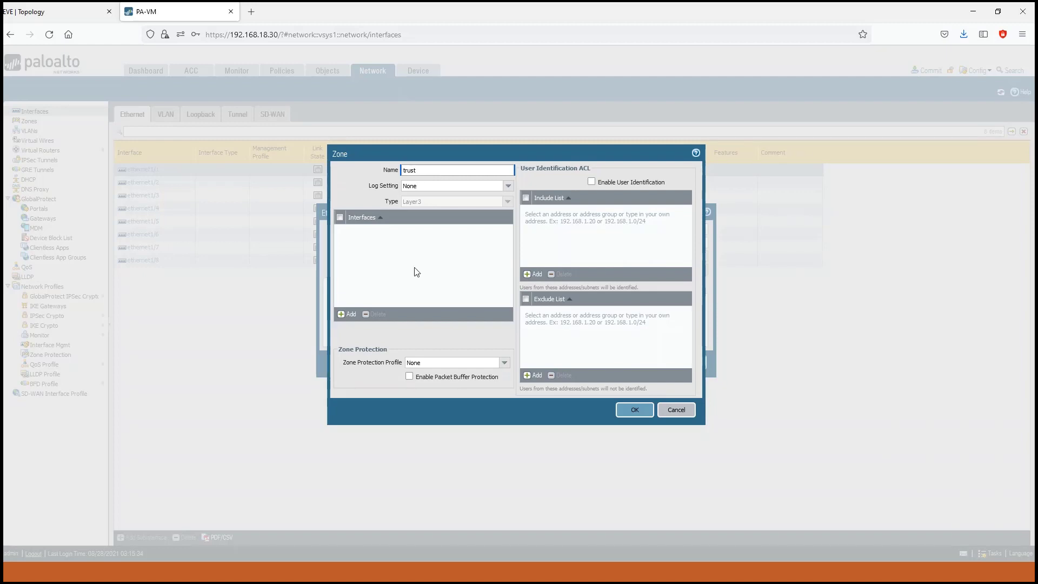
click(635, 411)
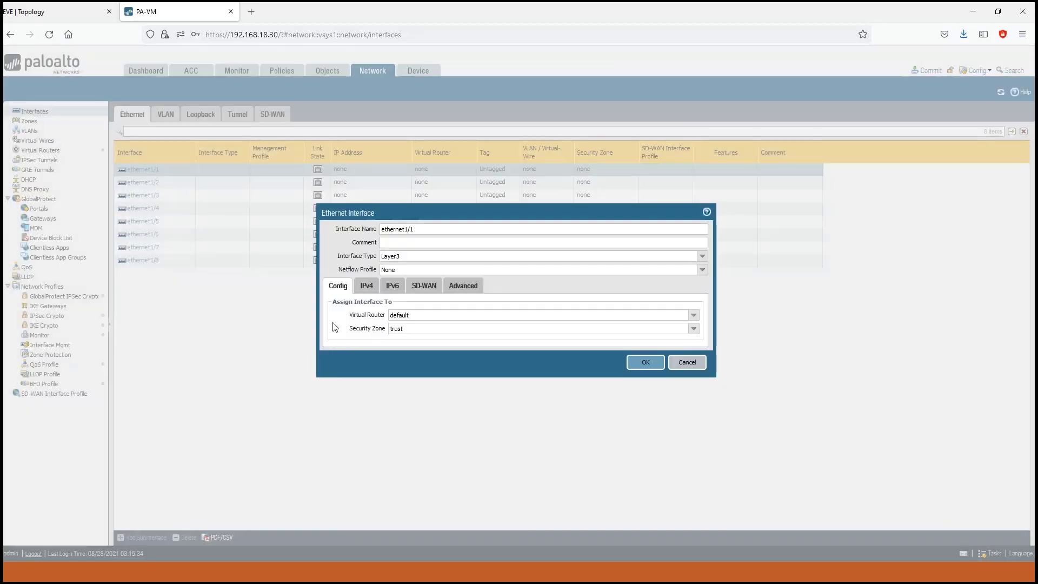
- Add the static IPv4 address 10.1.1.1/24 to ethernet1/1 and save the interface configuration
click(366, 289)
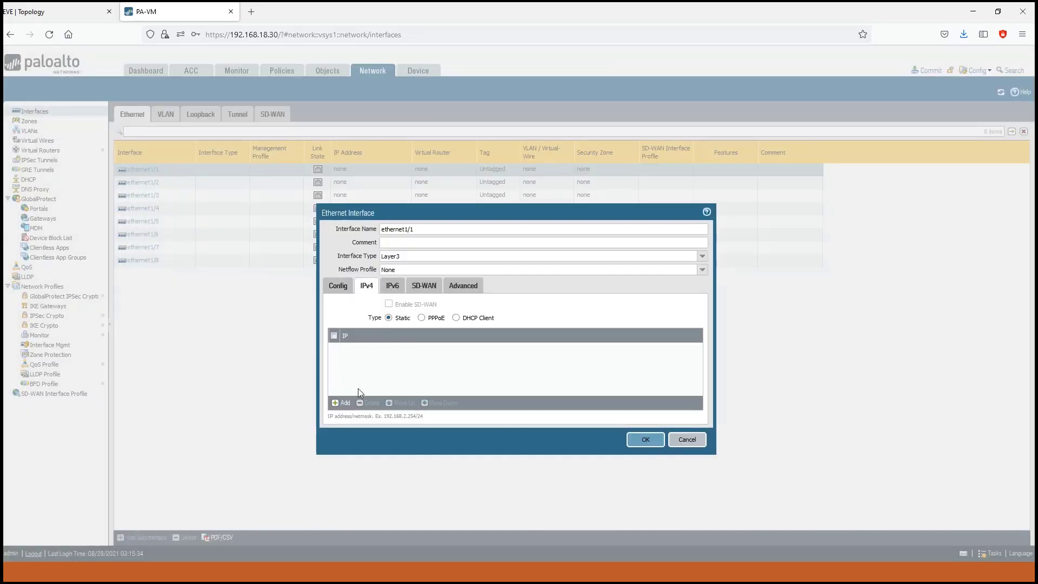
click(341, 403)
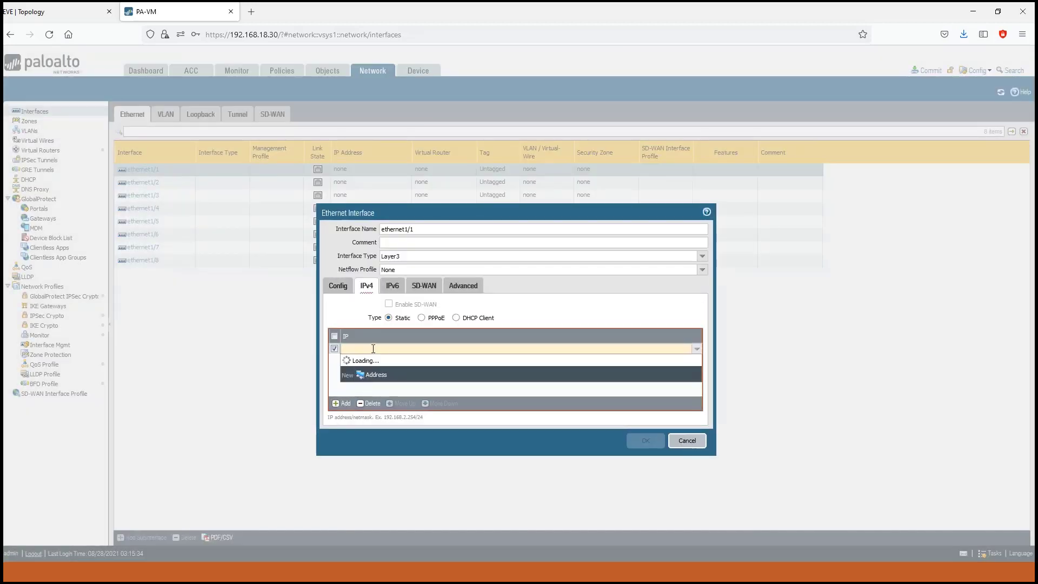
text(1)
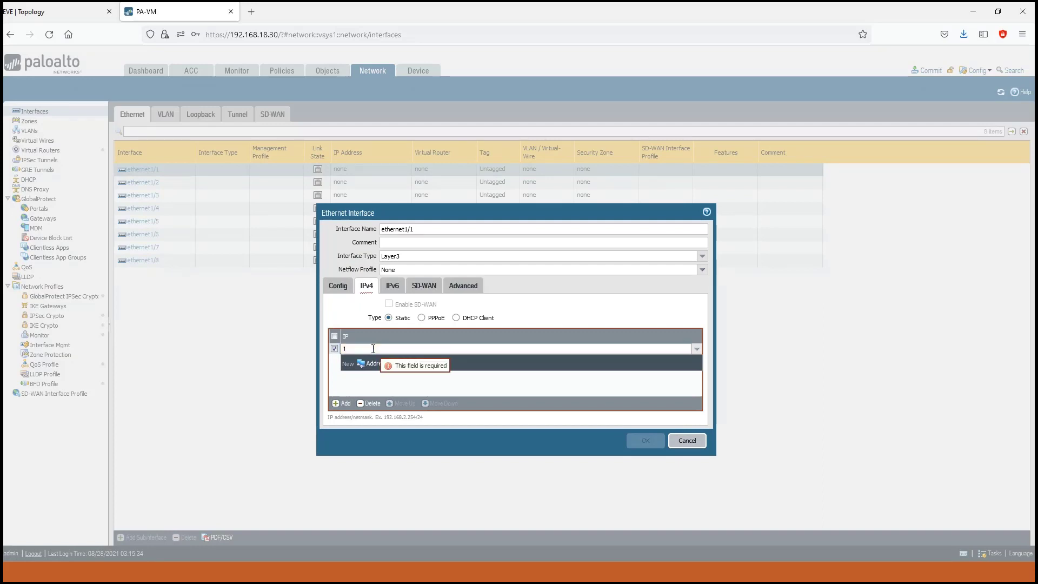
text(0.1.1.1/24)
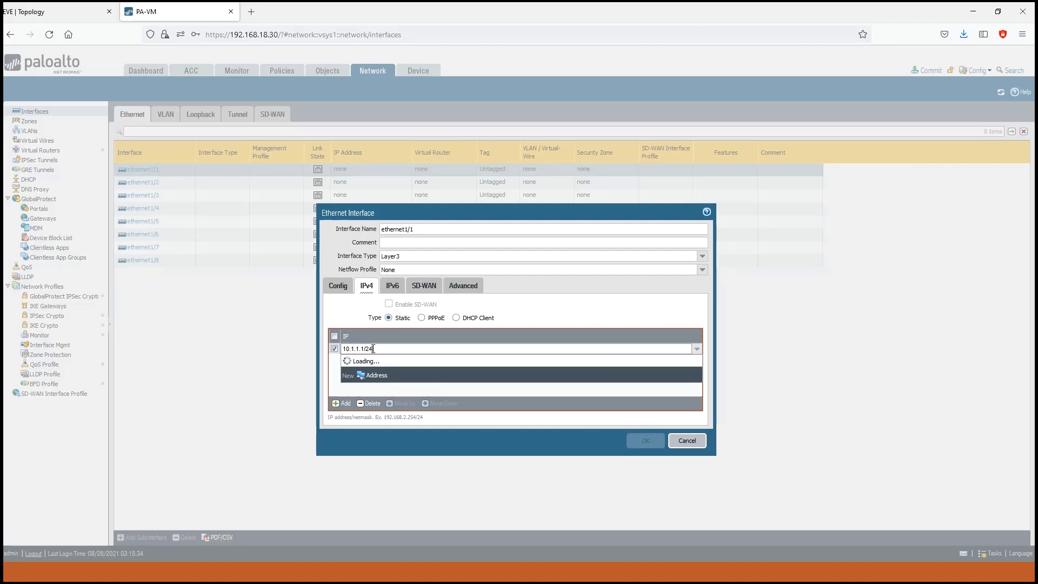
click(369, 392)
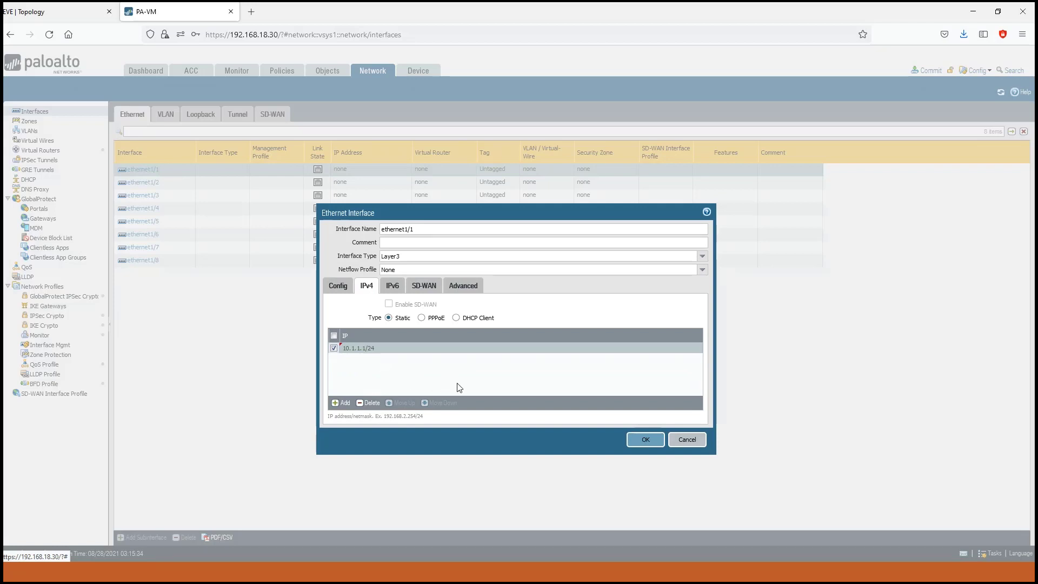
click(480, 288)
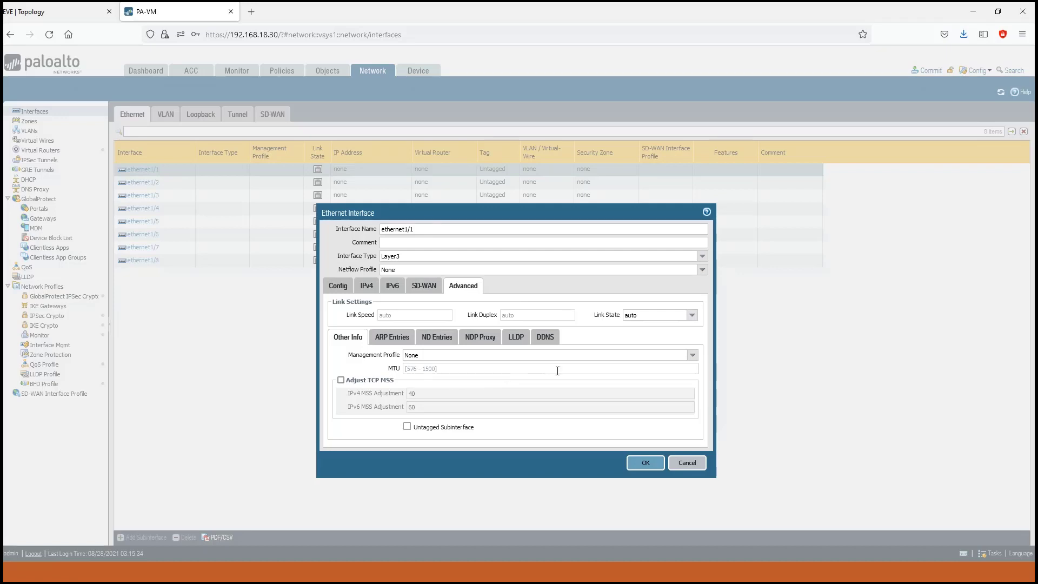
click(646, 468)
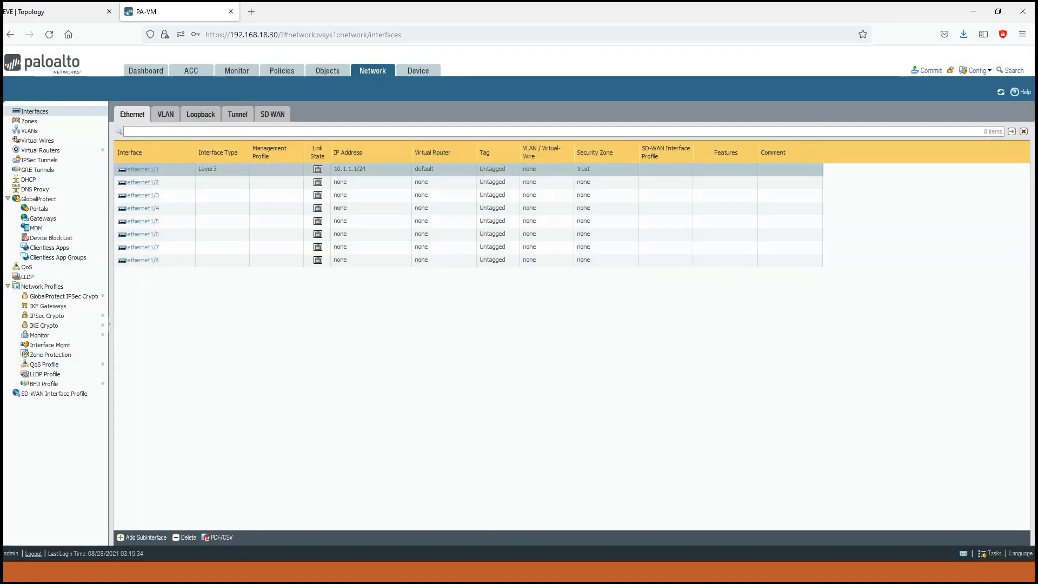
click(63, 16)
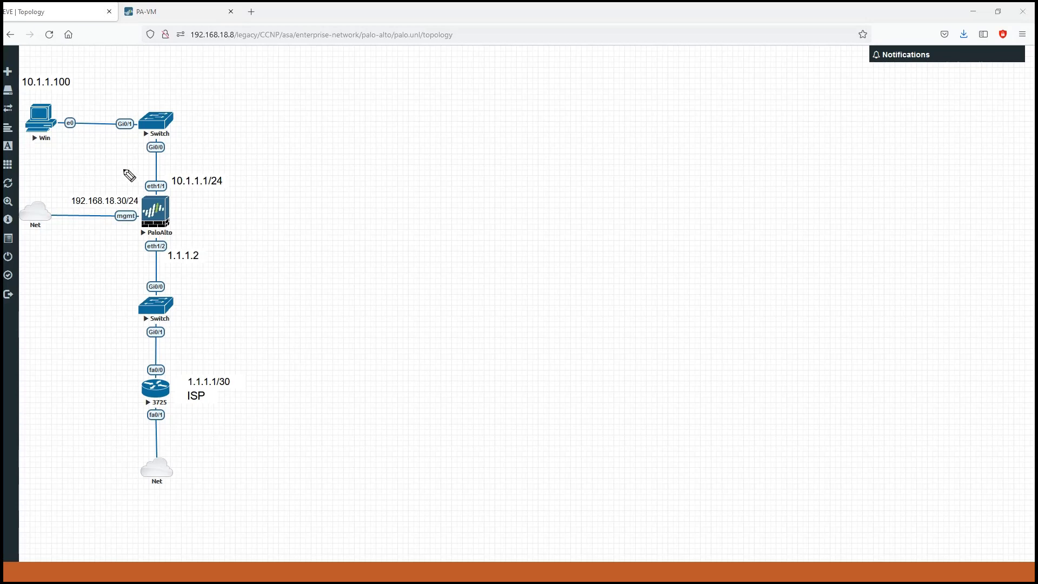
drag(178, 187, 186, 194)
drag(189, 187, 197, 195)
click(217, 190)
drag(221, 188, 319, 190)
mouse_move(324, 180)
mouse_down()
mouse_move(325, 191)
mouse_move(378, 176)
mouse_up()
mouse_move(372, 176)
mouse_down()
mouse_move(372, 189)
mouse_move(385, 182)
mouse_up()
drag(386, 189, 414, 191)
mouse_move(408, 185)
mouse_down()
mouse_move(422, 184)
mouse_move(178, 172)
mouse_up()
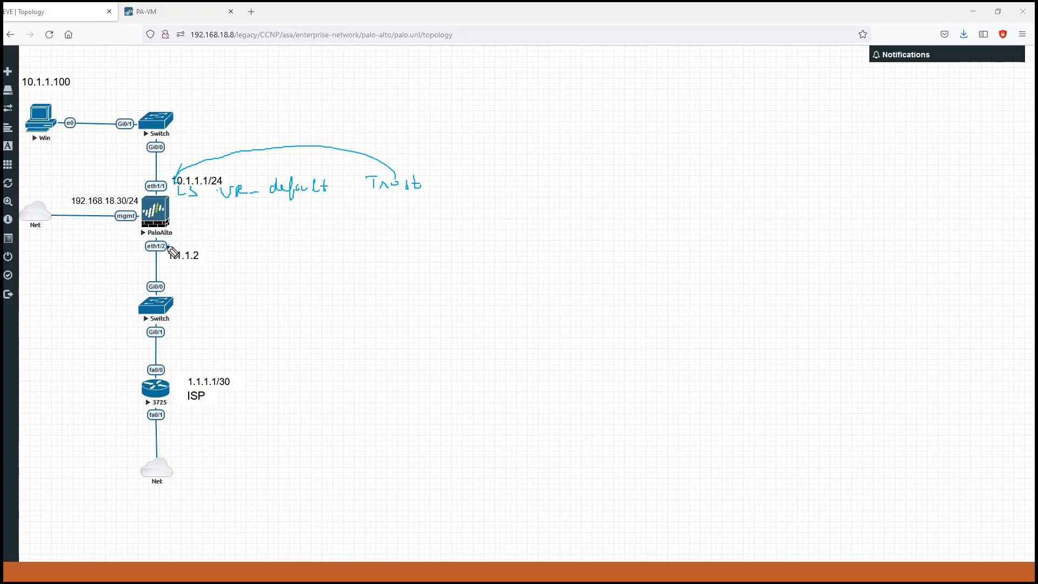
drag(182, 233, 196, 244)
drag(212, 239, 318, 236)
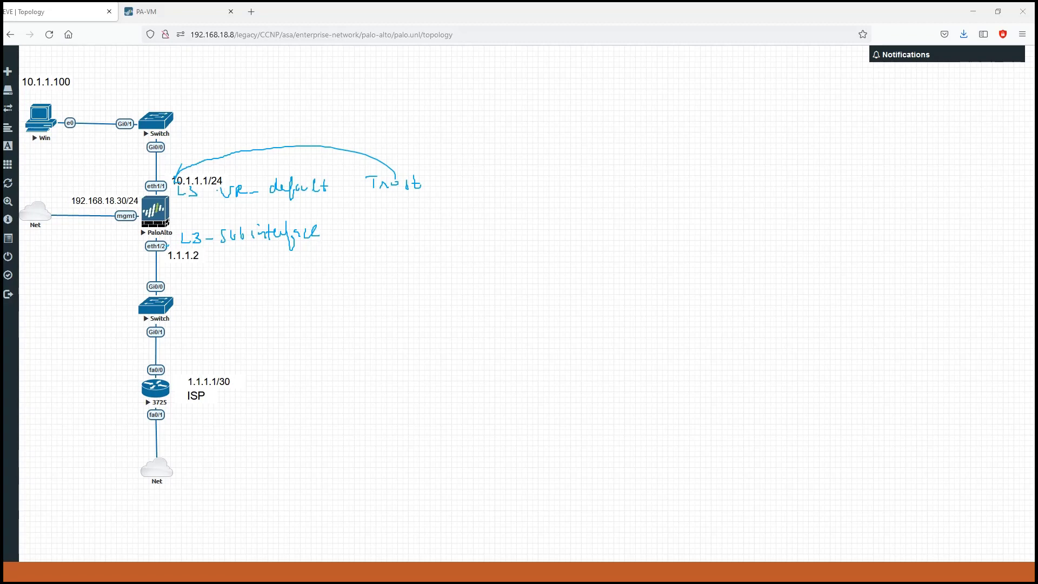
key(e)
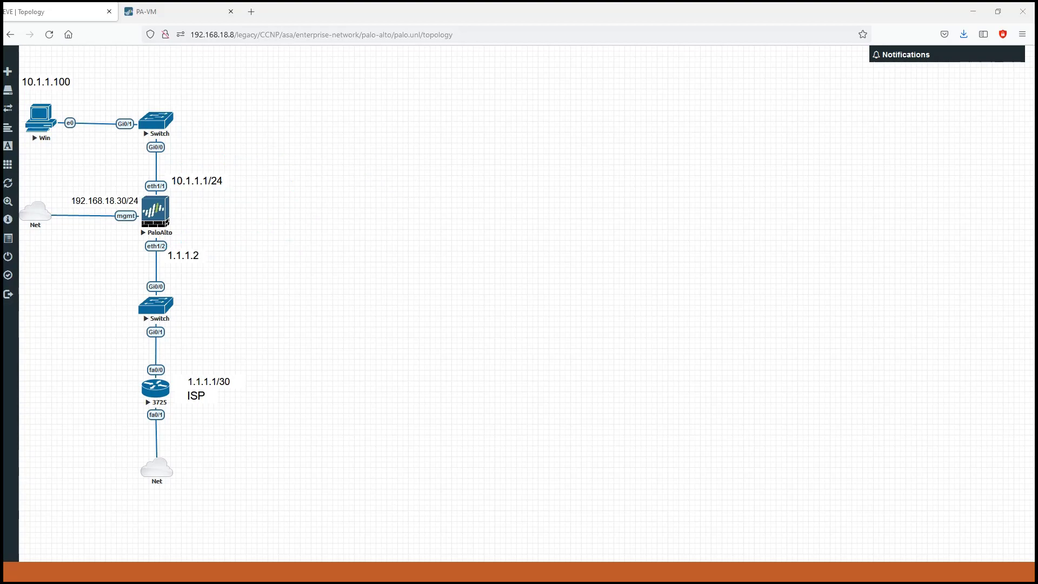
- Review the Ethernet interface list in PA-VM and check the firewall's eth1/2 link and address in the EVE topology
click(146, 11)
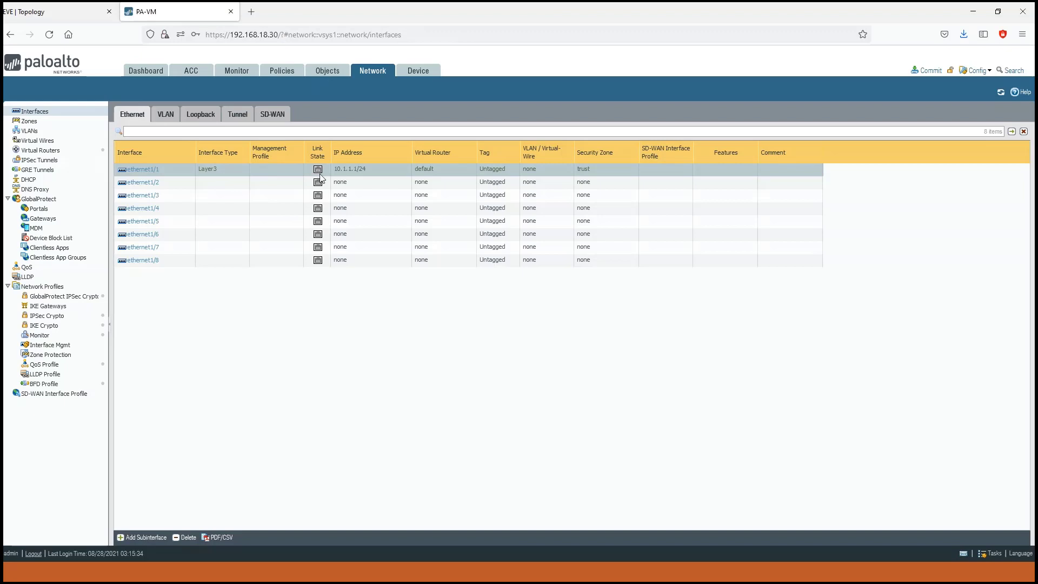
mouse_move(318, 176)
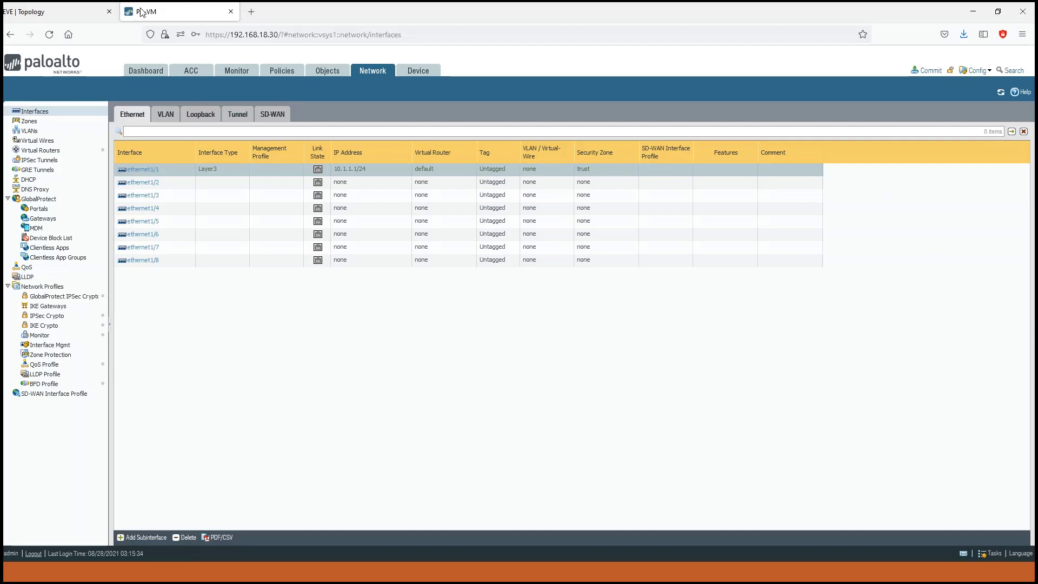
click(103, 12)
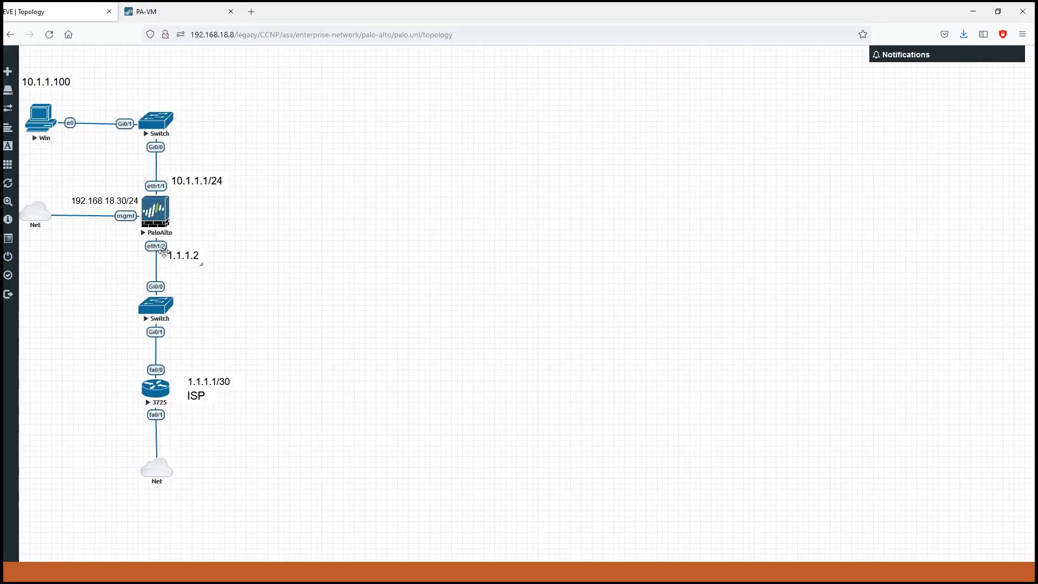
- Review the trust zone's name, type and assigned interface in the PA-VM security zone list
click(162, 12)
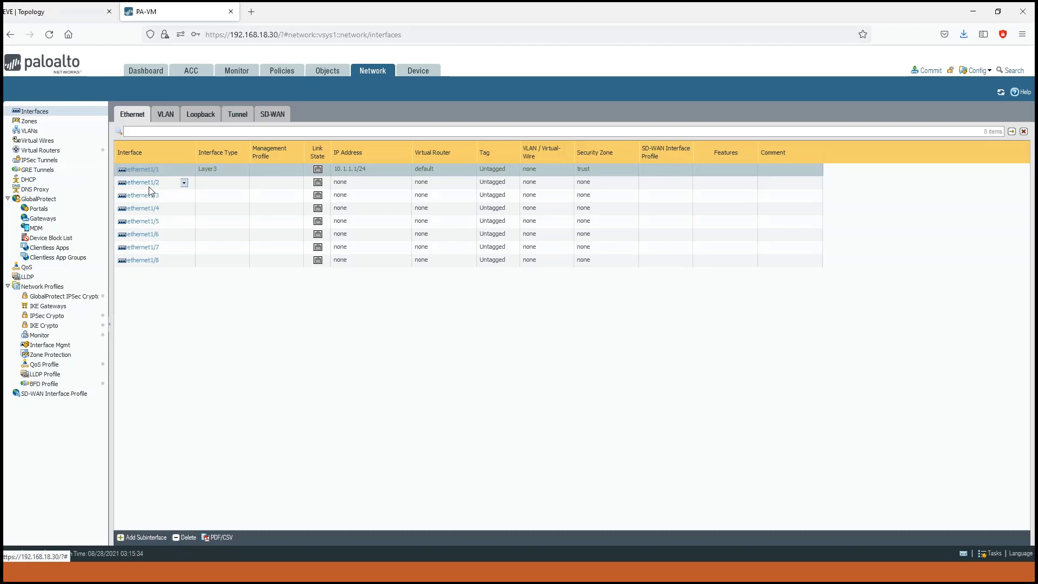
click(33, 123)
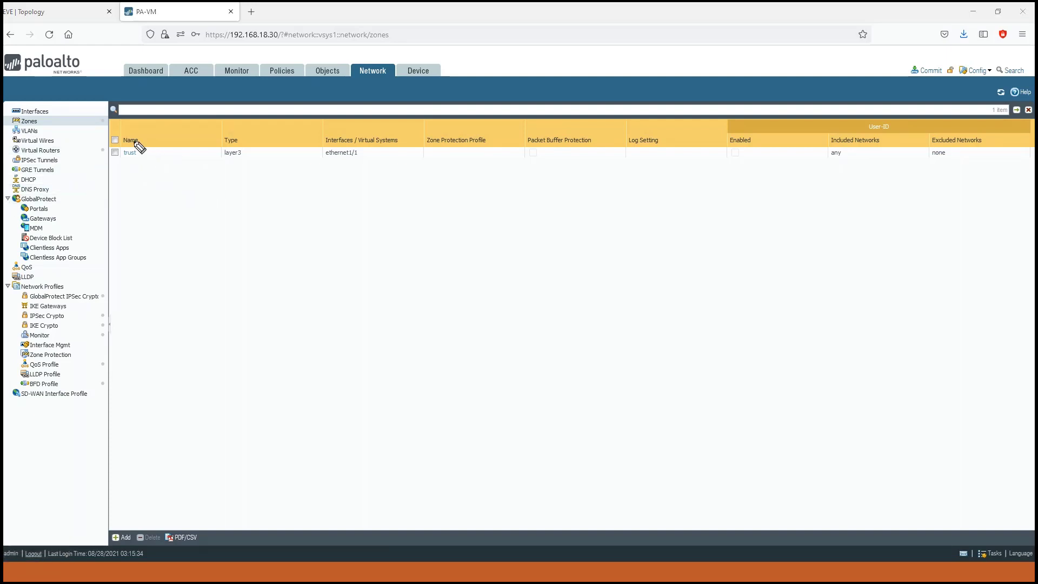
drag(138, 142, 144, 150)
drag(247, 153, 248, 147)
mouse_move(307, 176)
mouse_down()
mouse_move(349, 160)
mouse_move(347, 171)
mouse_move(415, 176)
mouse_up()
mouse_move(427, 163)
mouse_down()
mouse_move(433, 172)
mouse_move(439, 157)
mouse_up()
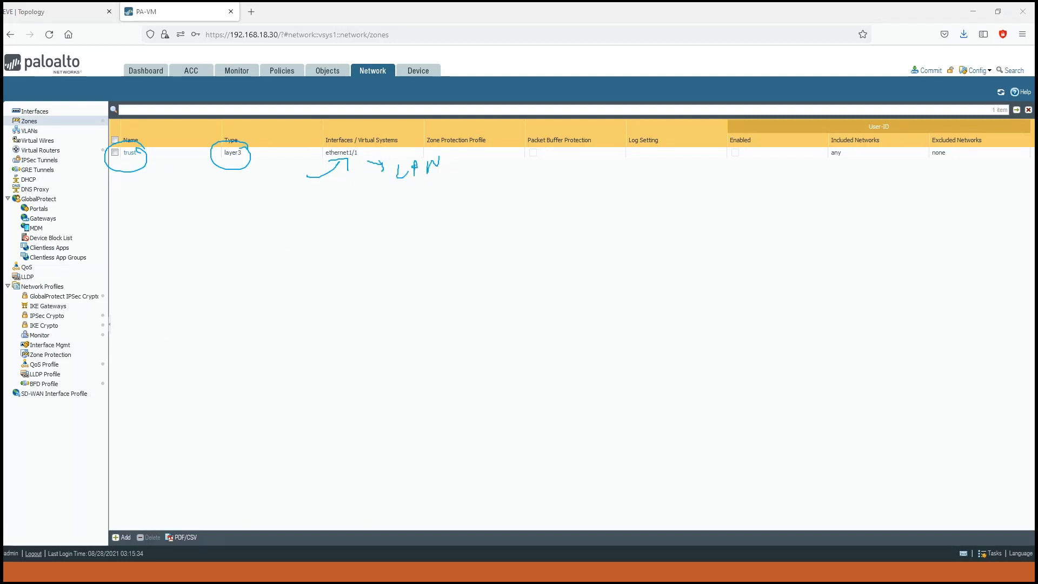
key(ctrl+shift+7)
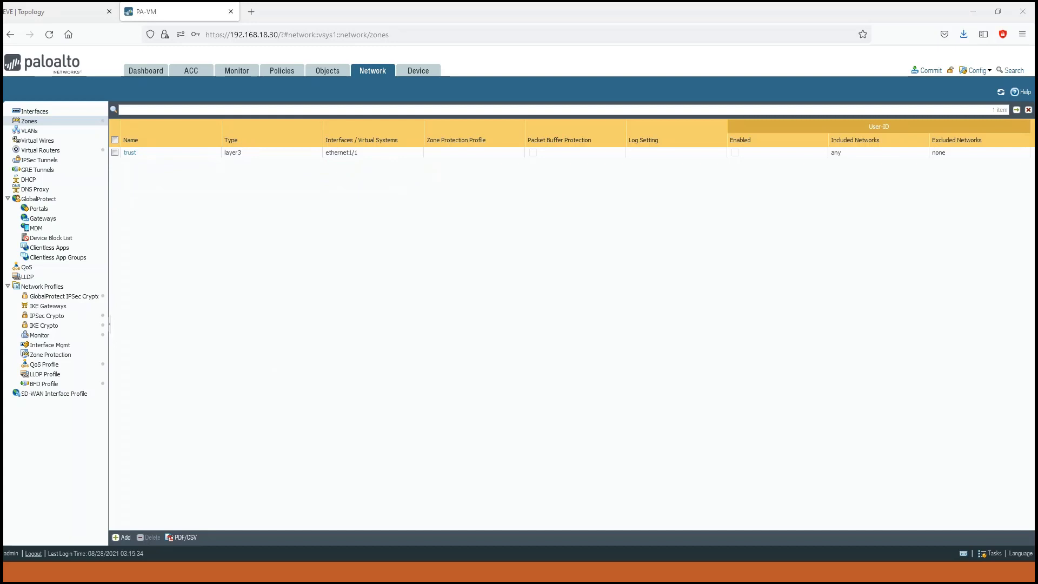
- Create a Layer3 security zone named untrust without any interfaces and clear its selection in the zone list
click(123, 538)
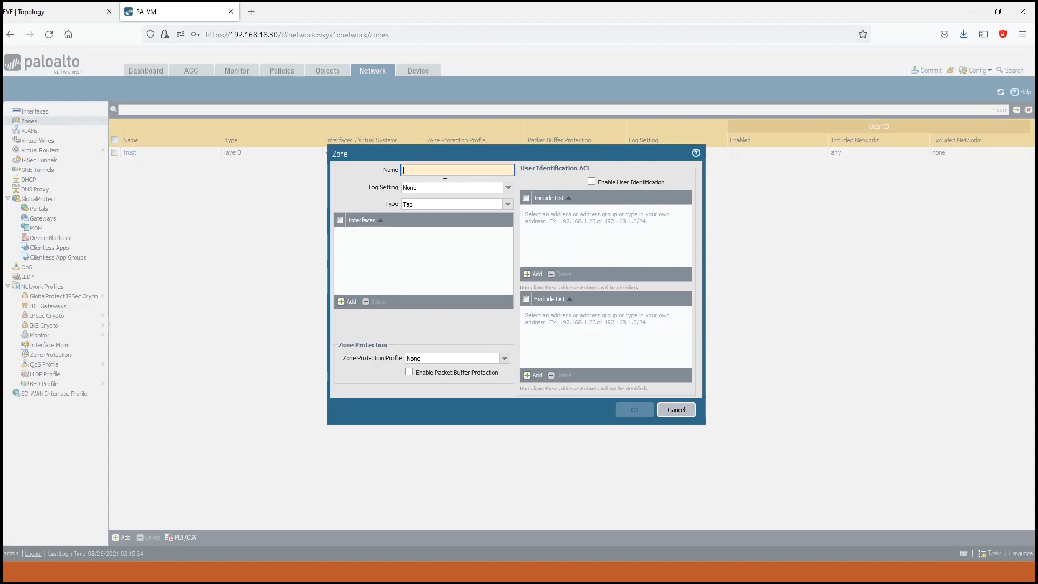
text(untrust)
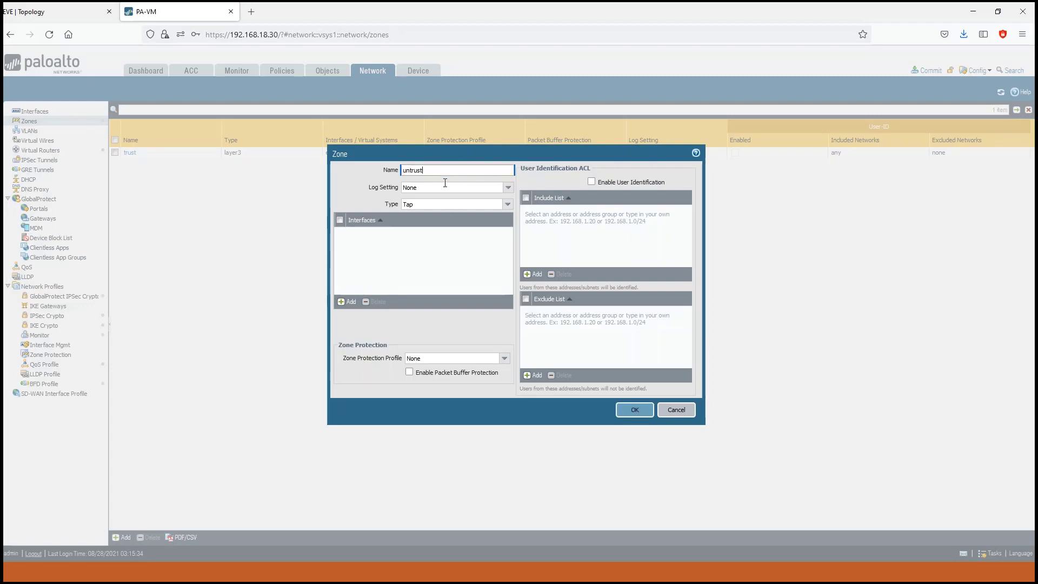
click(508, 204)
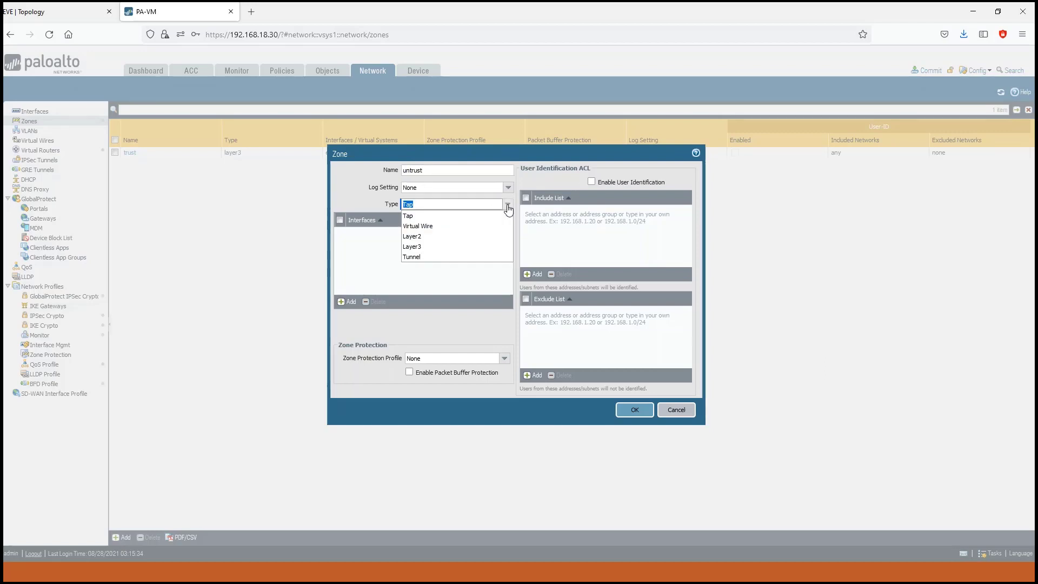
click(476, 246)
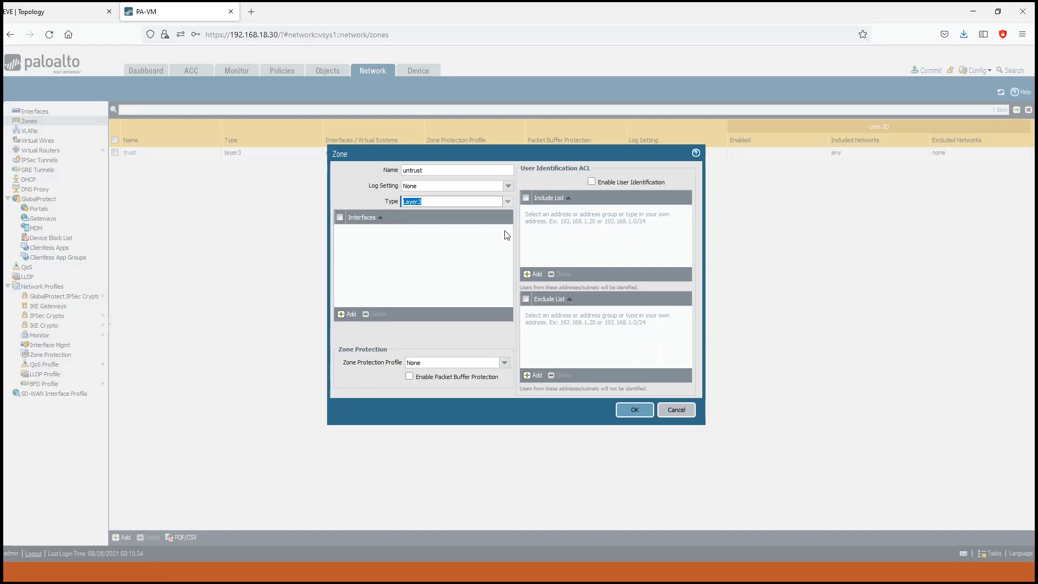
click(632, 414)
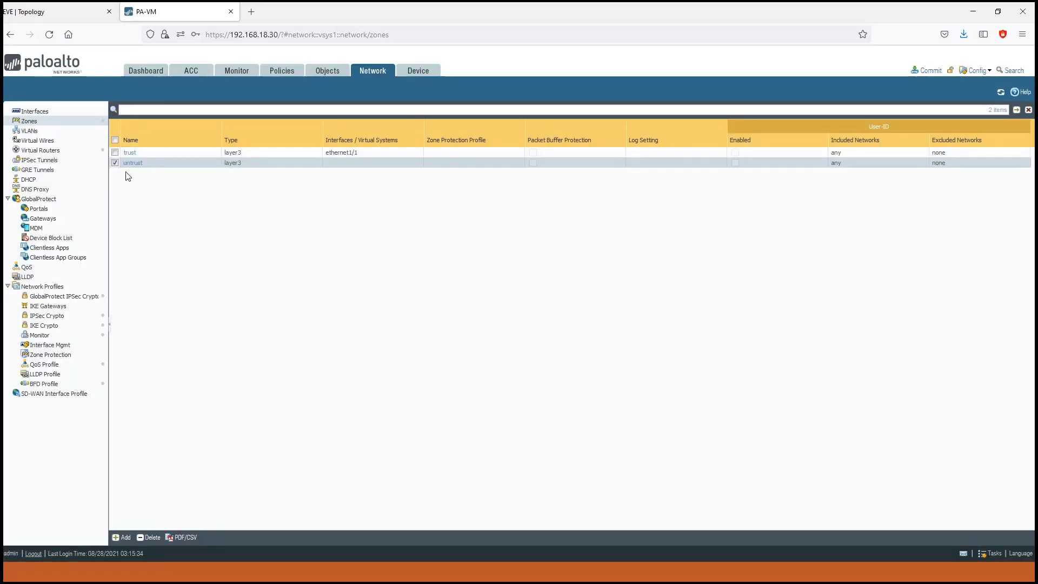
click(115, 166)
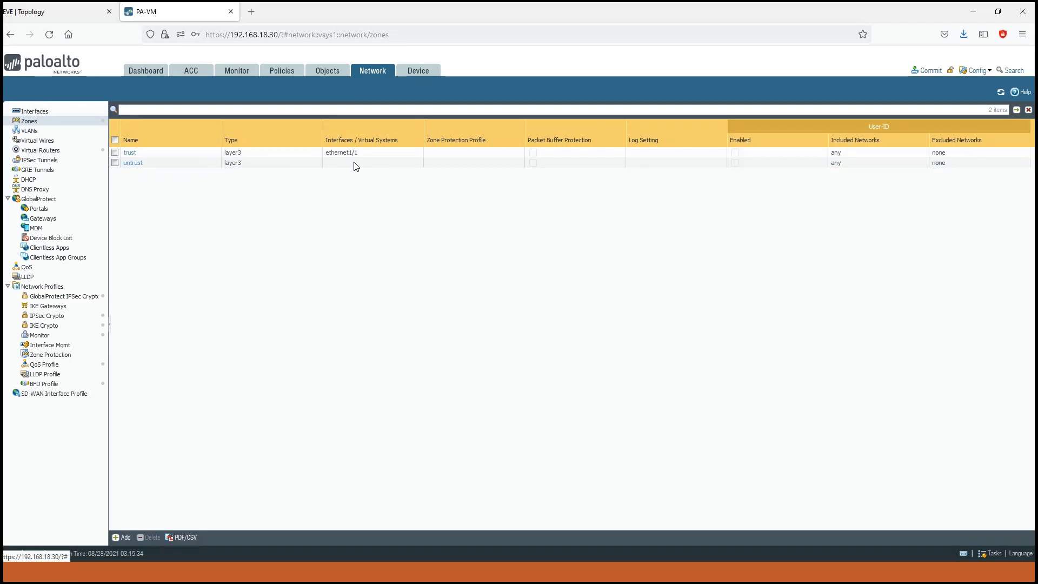
- Return PA-VM to the interface list, and in the EVE topology examine the lower switch's links to the firewall and ISP router
click(34, 114)
click(55, 15)
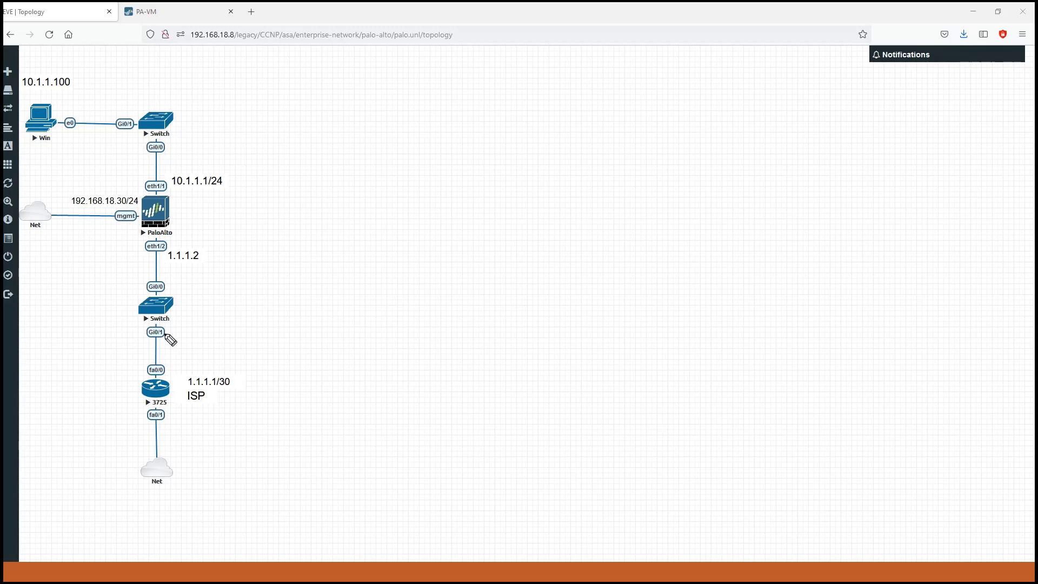
mouse_move(176, 295)
mouse_down()
mouse_move(163, 335)
mouse_move(168, 298)
mouse_up()
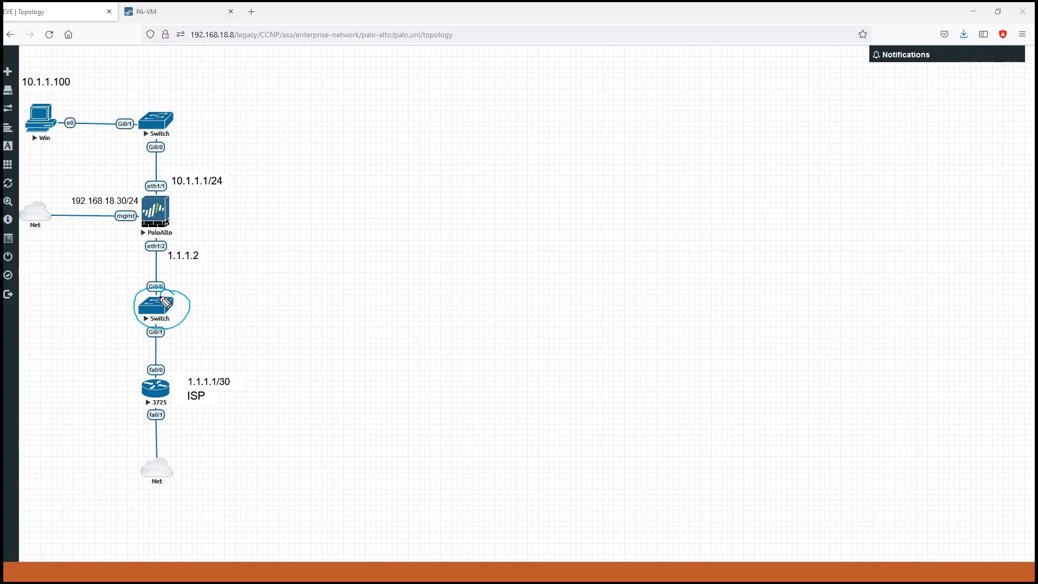
mouse_move(158, 342)
mouse_down()
mouse_move(191, 336)
mouse_move(175, 349)
mouse_move(202, 328)
mouse_move(172, 341)
mouse_move(172, 352)
mouse_up()
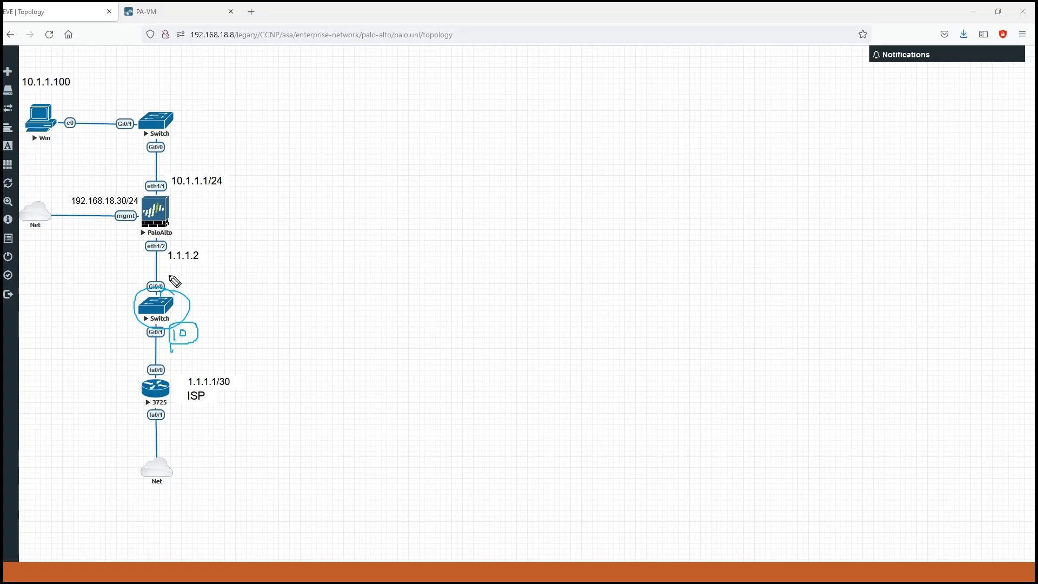
mouse_move(163, 270)
mouse_down()
mouse_move(169, 279)
mouse_move(212, 275)
mouse_up()
- Switch to the terminal client's Switch console session and enter privileged mode with the enable command
key(alt+Tab)
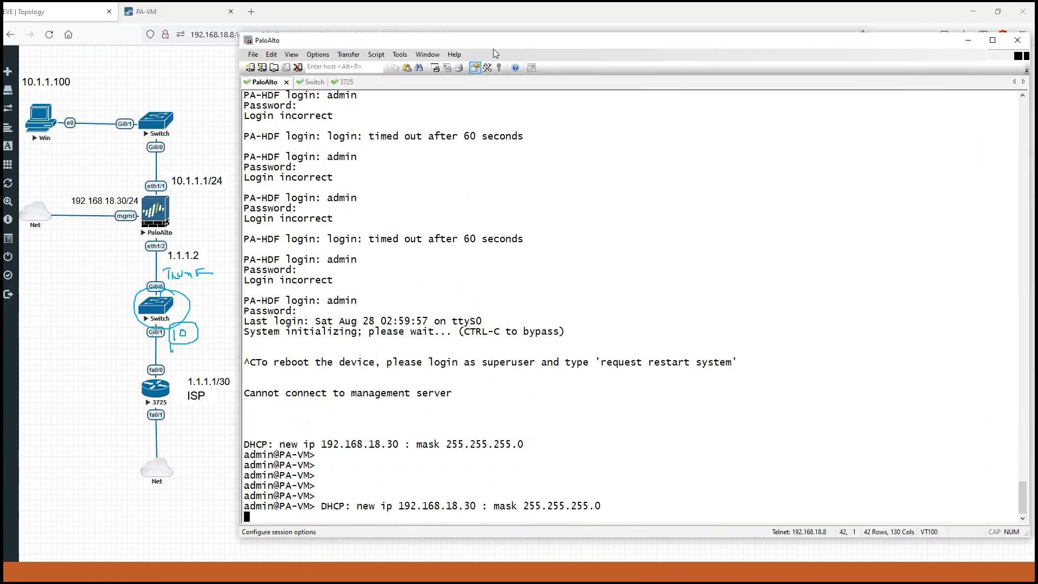
click(312, 83)
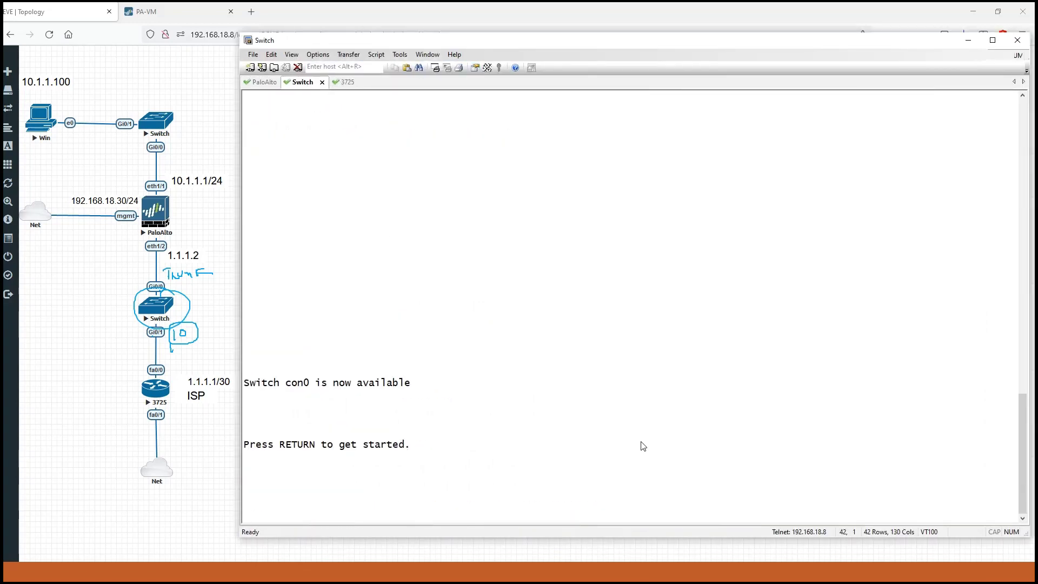
key(Return)
key(Return)
key(Return)
key(Return)
key(Return)
key(Return)
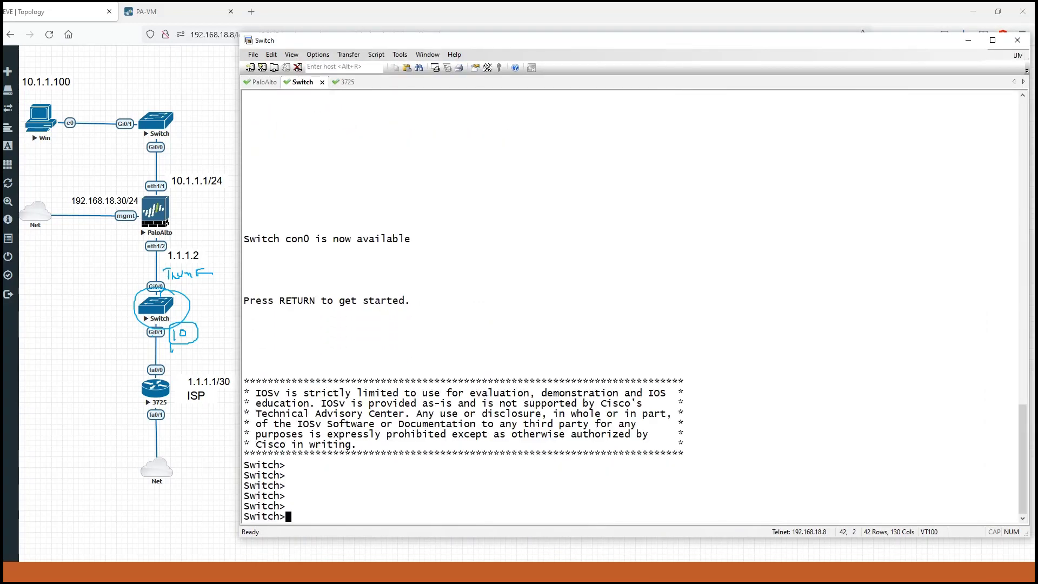
text(en)
key(Tab)
key(Return)
- Run show interfaces status on the switch
text(sho)
key(Tab)
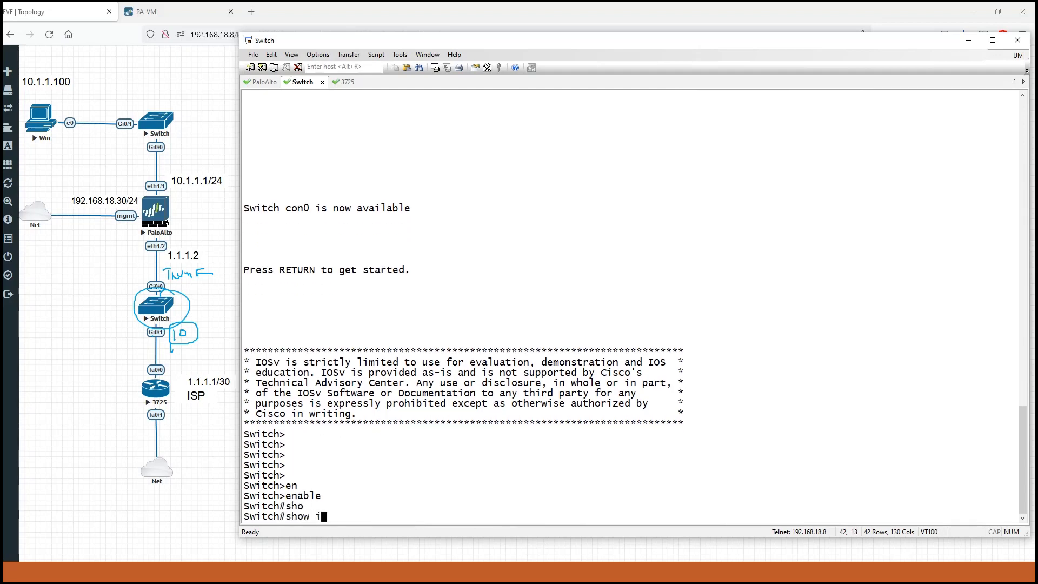
text(int)
key(Tab)
text(st)
key(Tab)
text(atu)
key(Tab)
key(Return)
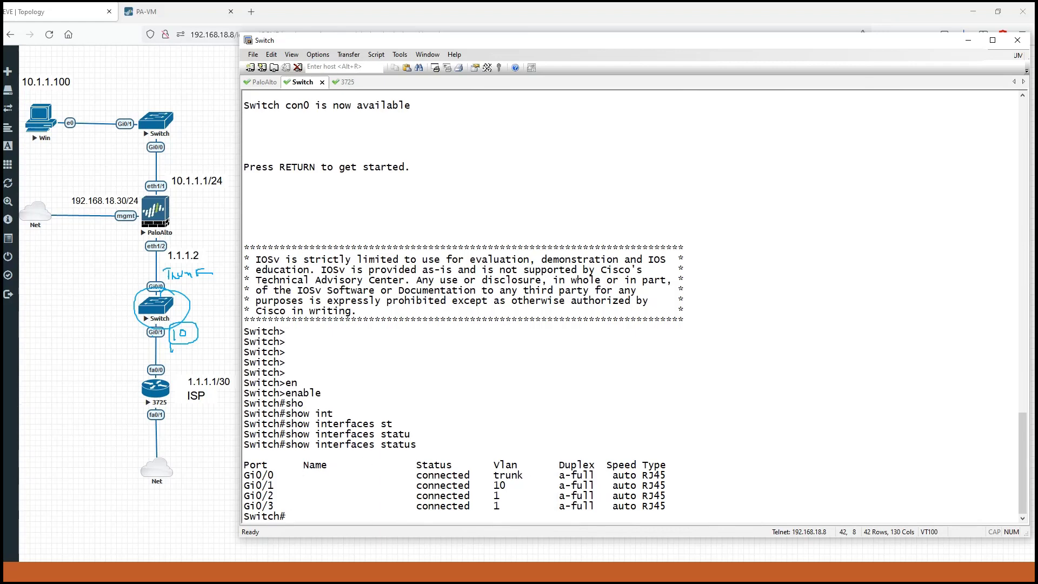
- Examine the connection status and VLAN assignment of ports Gi0/0 and Gi0/1 in the switch's status output
click(2, 260)
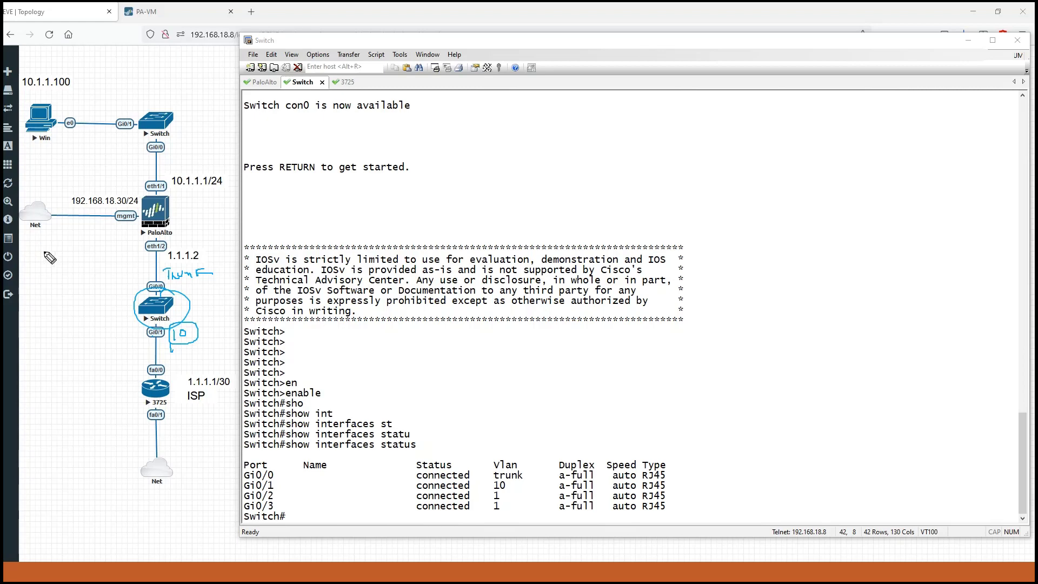
drag(246, 489, 287, 488)
mouse_move(415, 494)
mouse_down()
mouse_move(503, 490)
mouse_move(494, 486)
mouse_up()
mouse_move(242, 481)
mouse_down()
mouse_move(279, 481)
mouse_move(243, 476)
mouse_up()
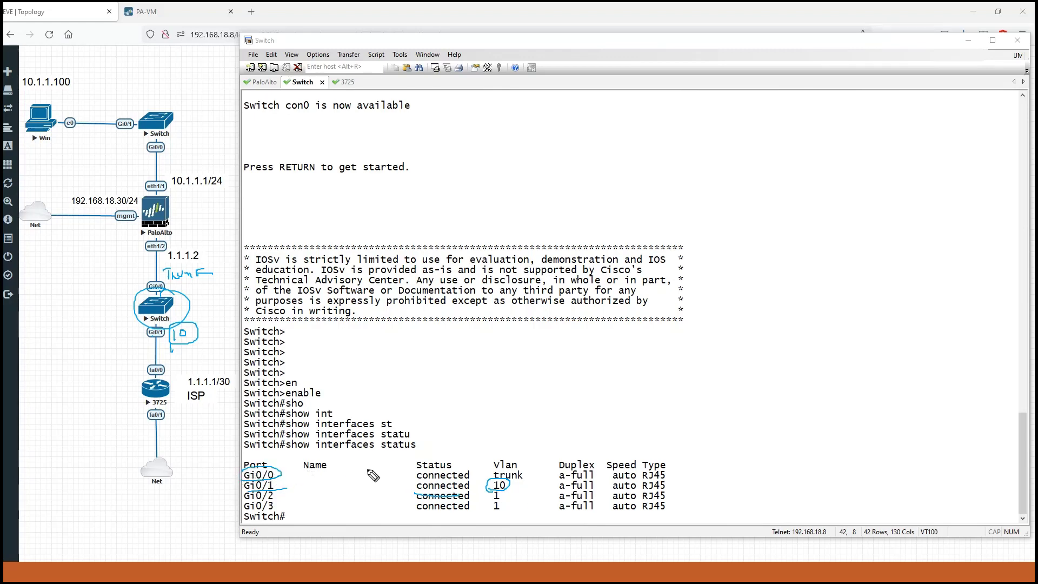
mouse_move(497, 483)
mouse_down()
mouse_move(499, 467)
mouse_move(496, 487)
mouse_up()
click(8, 264)
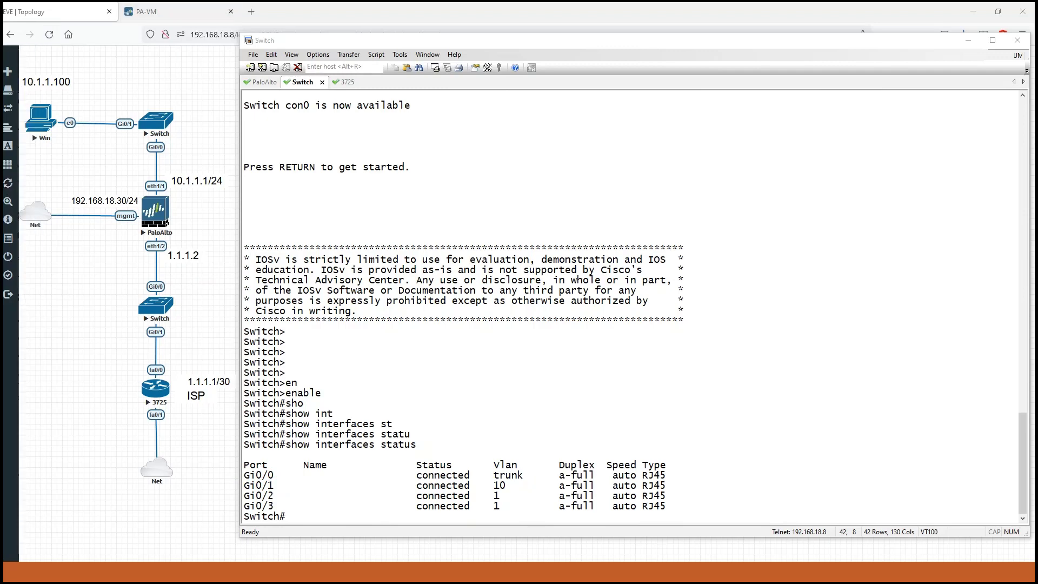
- Switch to PA-VM, open the ethernet1/2 configuration and show its available interface types
click(208, 11)
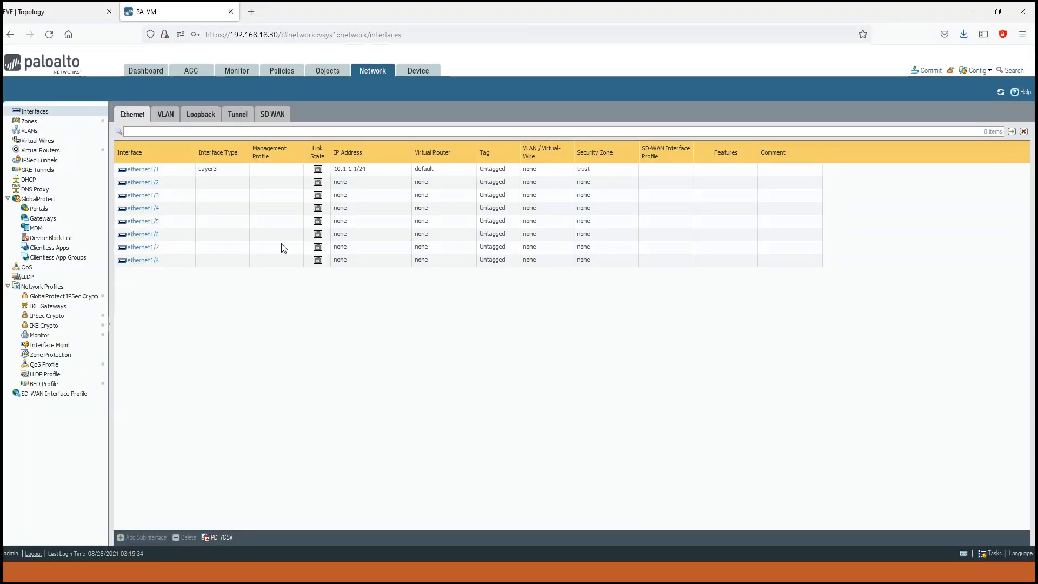
click(156, 184)
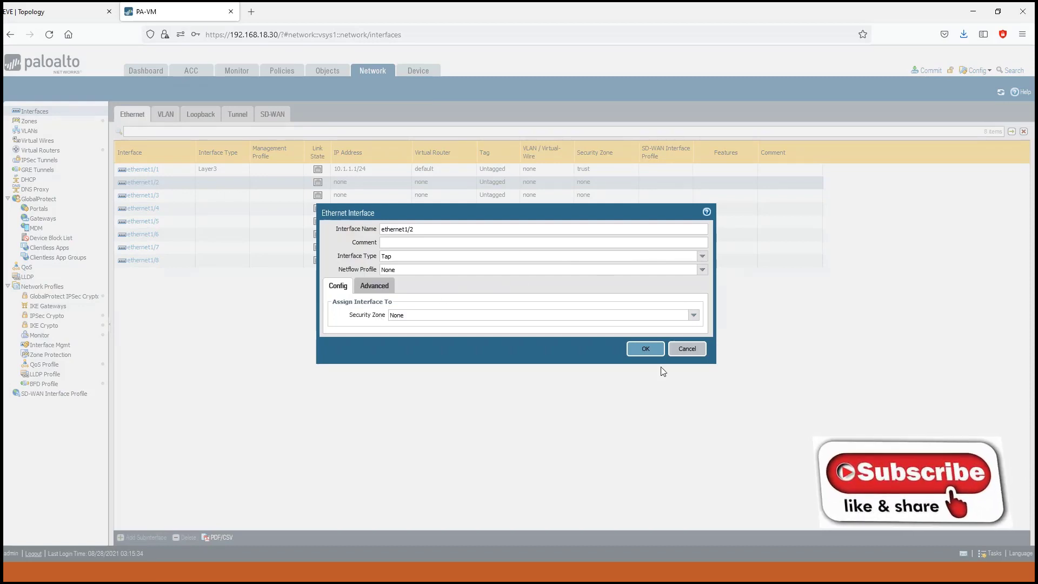
click(702, 259)
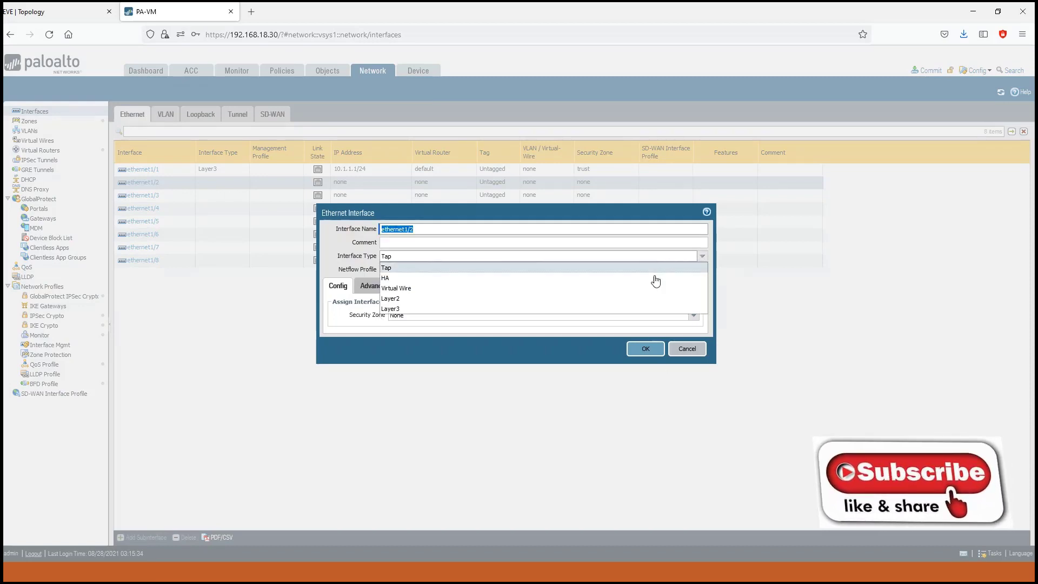